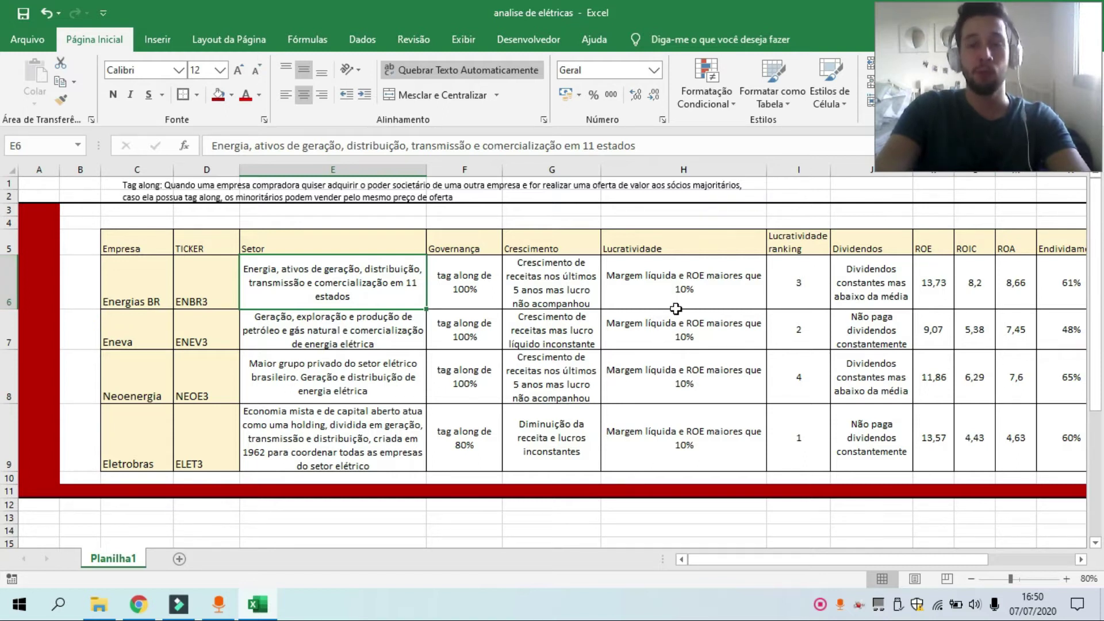
Review the Lucratividade description for Energias BR and compare the Lucratividade ranking of all four electric companies.
left_click(685, 294)
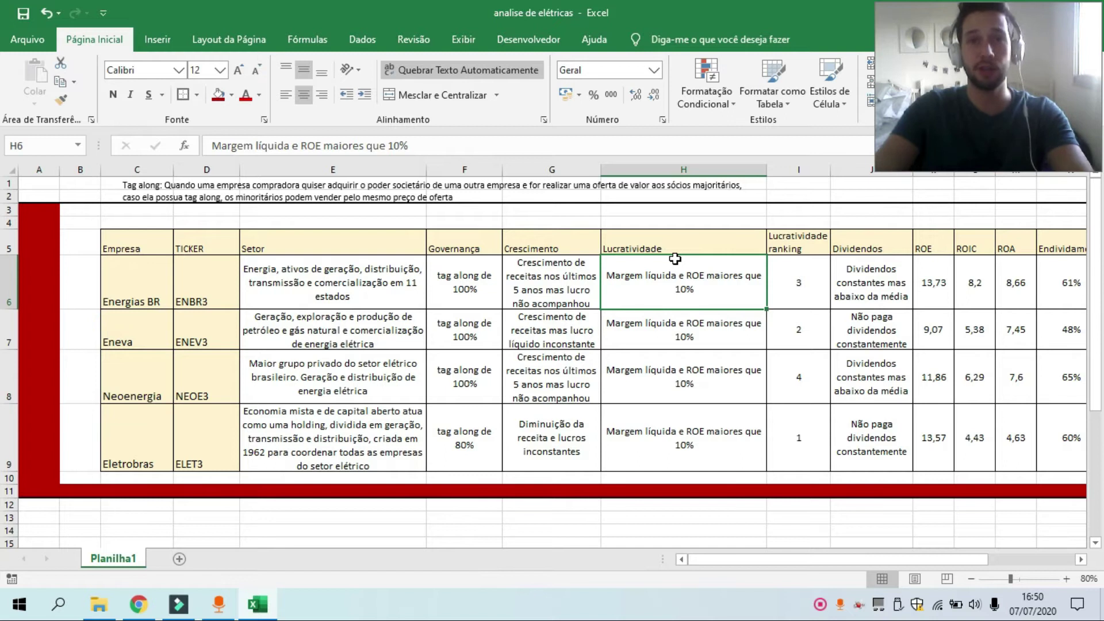
left_click(799, 272)
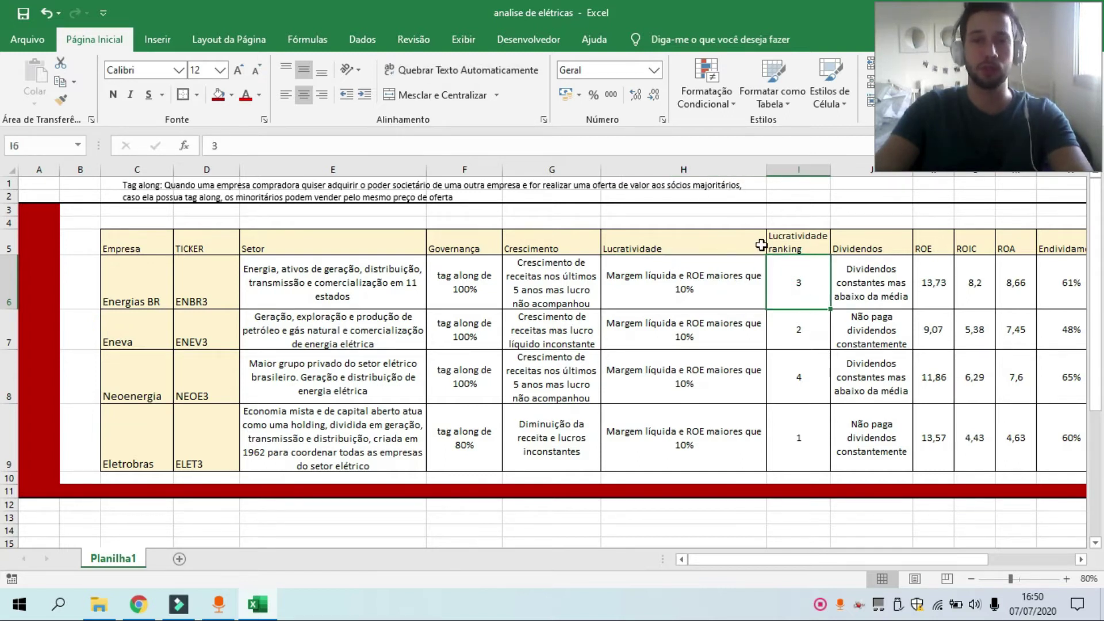
key("Left")
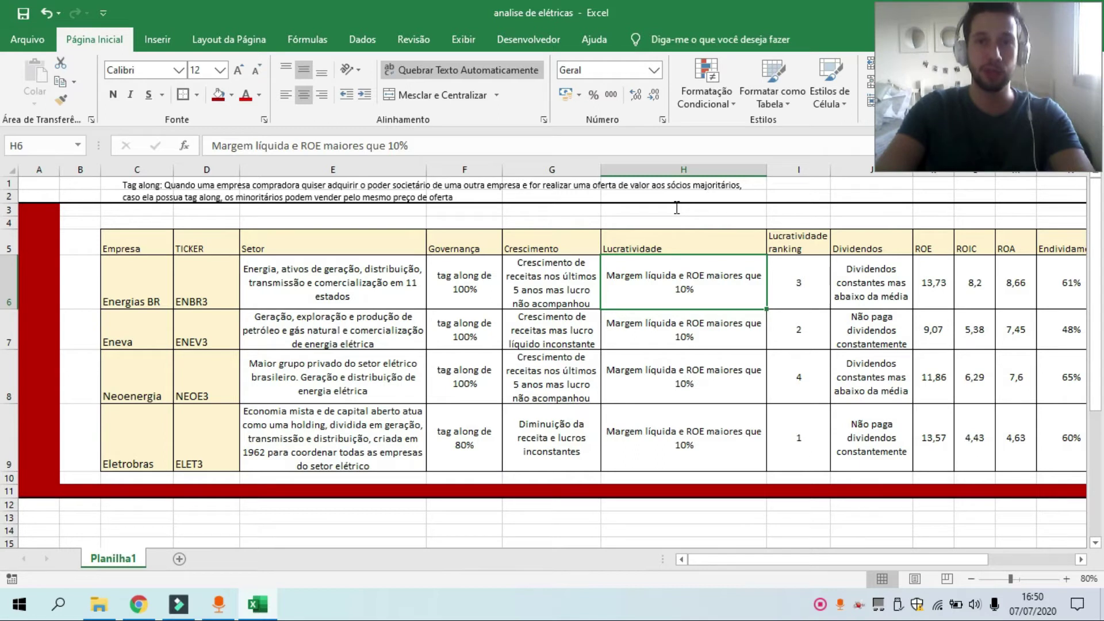
key("Right")
key("Down")
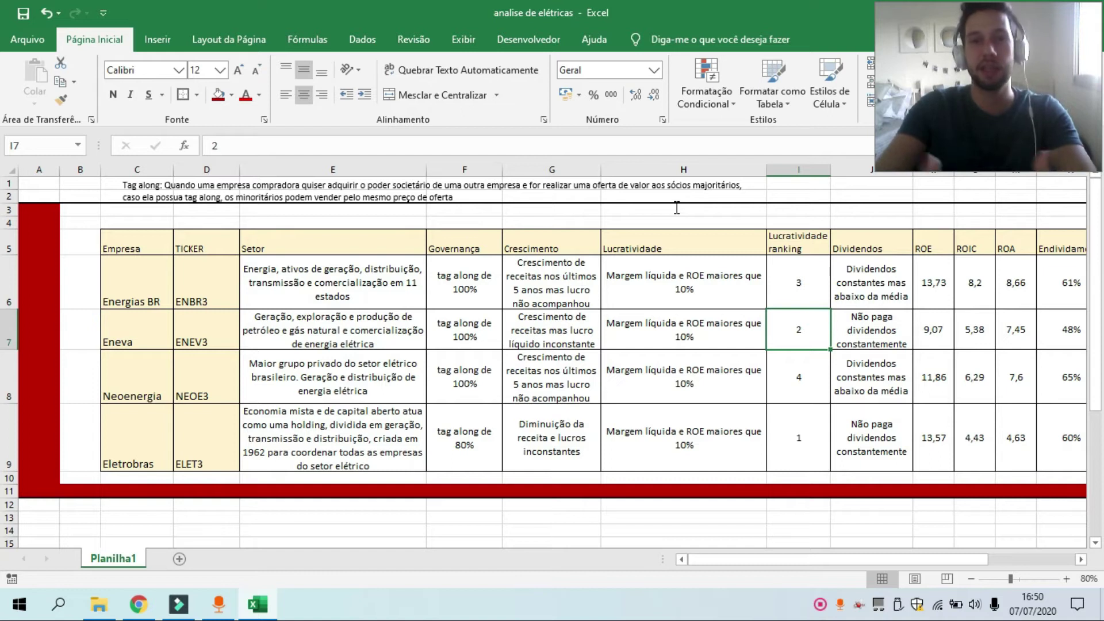
key("Down")
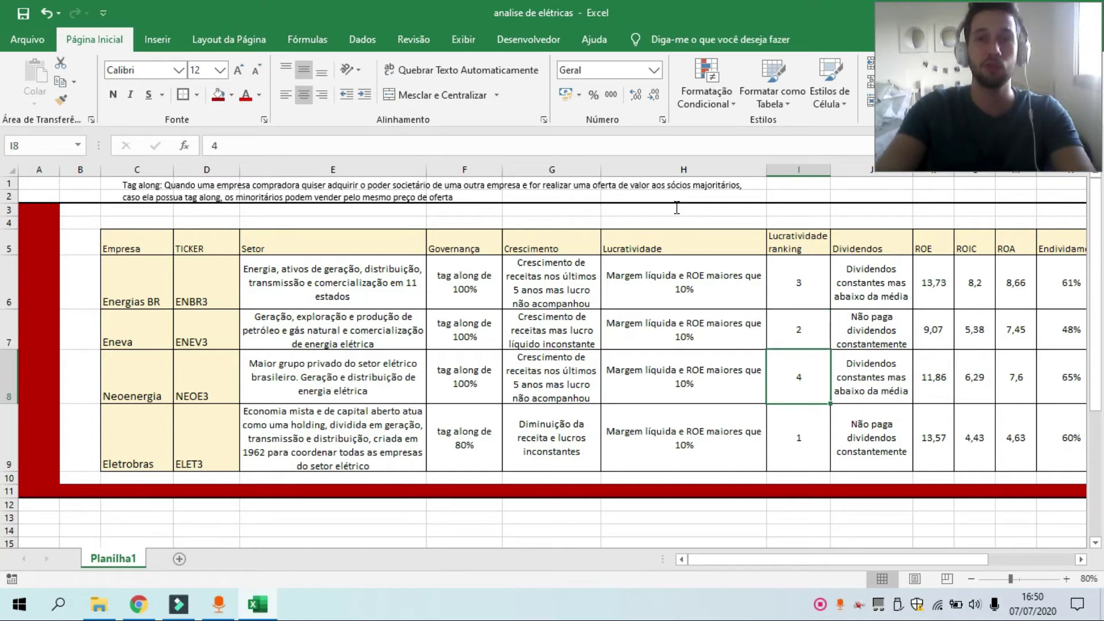
key("Down")
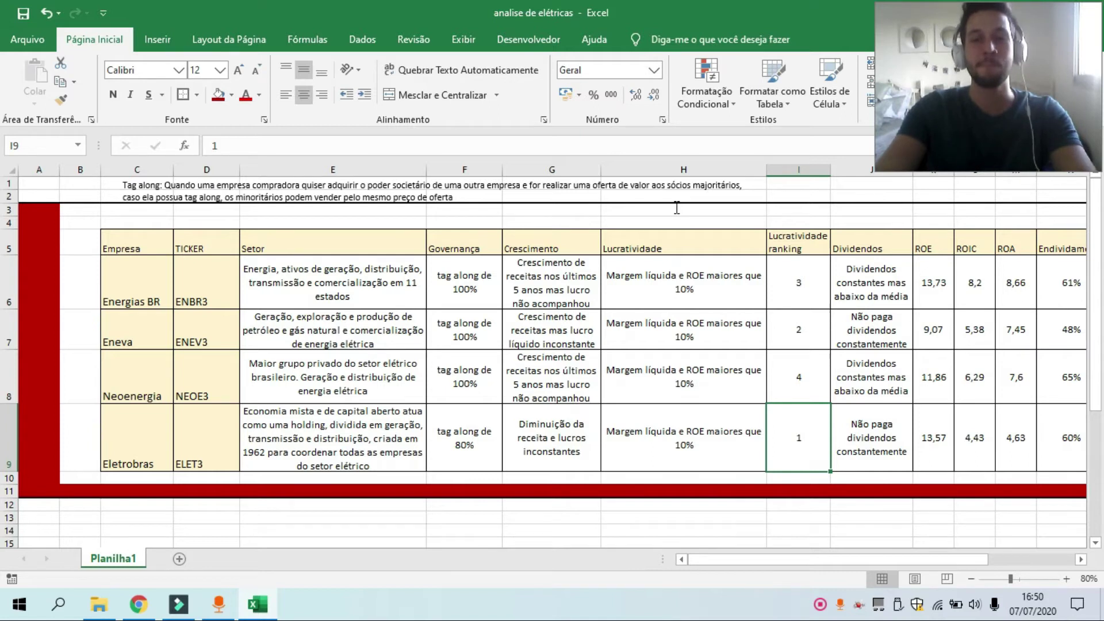
key("Up")
key("Up")
key("Up")
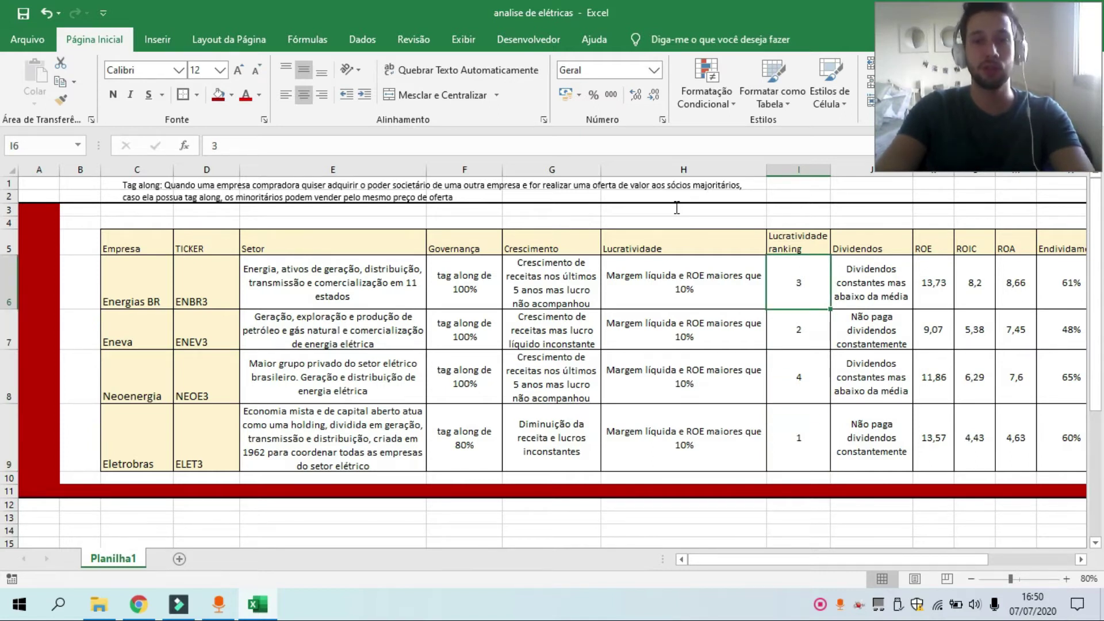
Examine the Energias BR row from its Dividendos entry through the ROE, ROIC, ROA, Endividamento and P/L indicators.
key("Right")
key("Right")
key("Right")
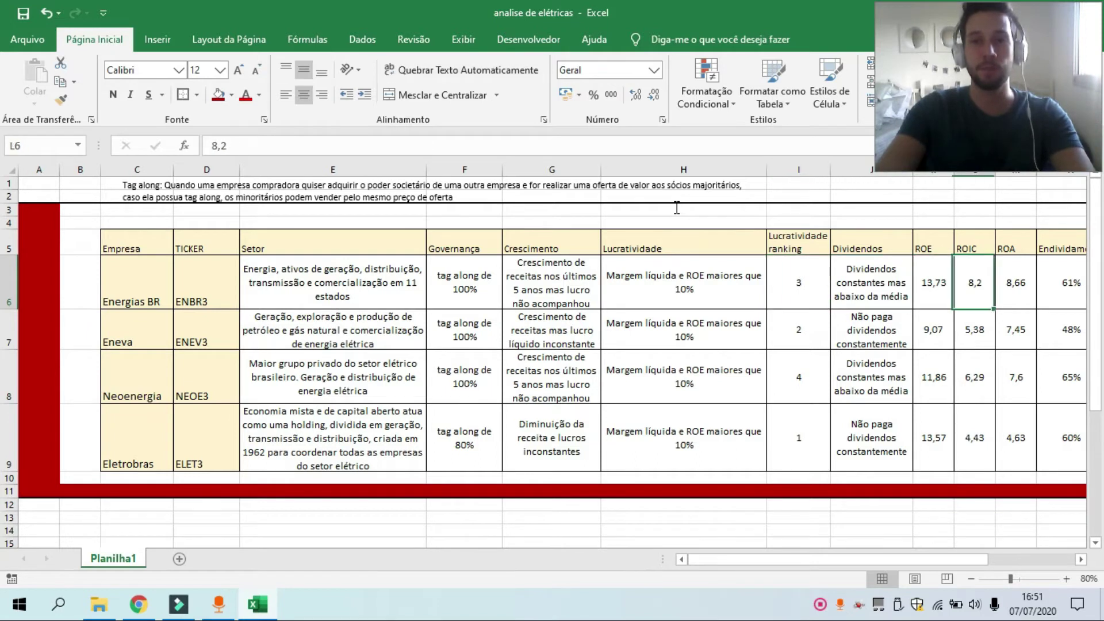
key("Left")
key("Left")
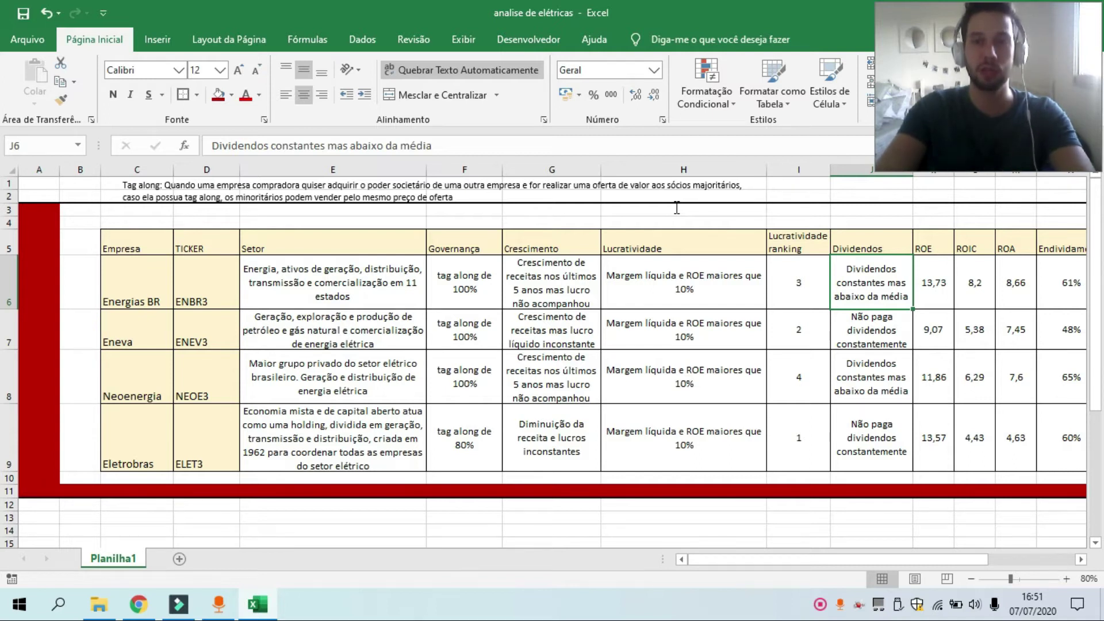
key("Right")
key("Right")
key("Right")
key("Right")
key("Right")
key("Left")
key("Left")
key("Left")
key("Left")
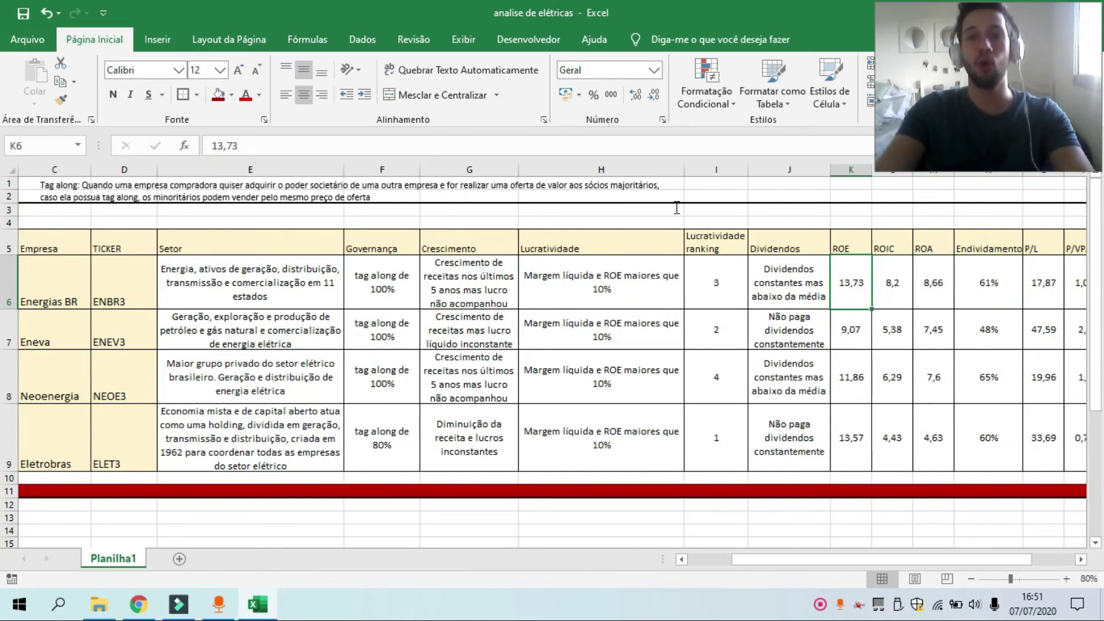
Compare the ROE values of Energias BR, Eneva, Neoenergia and Eletrobras.
key("Down")
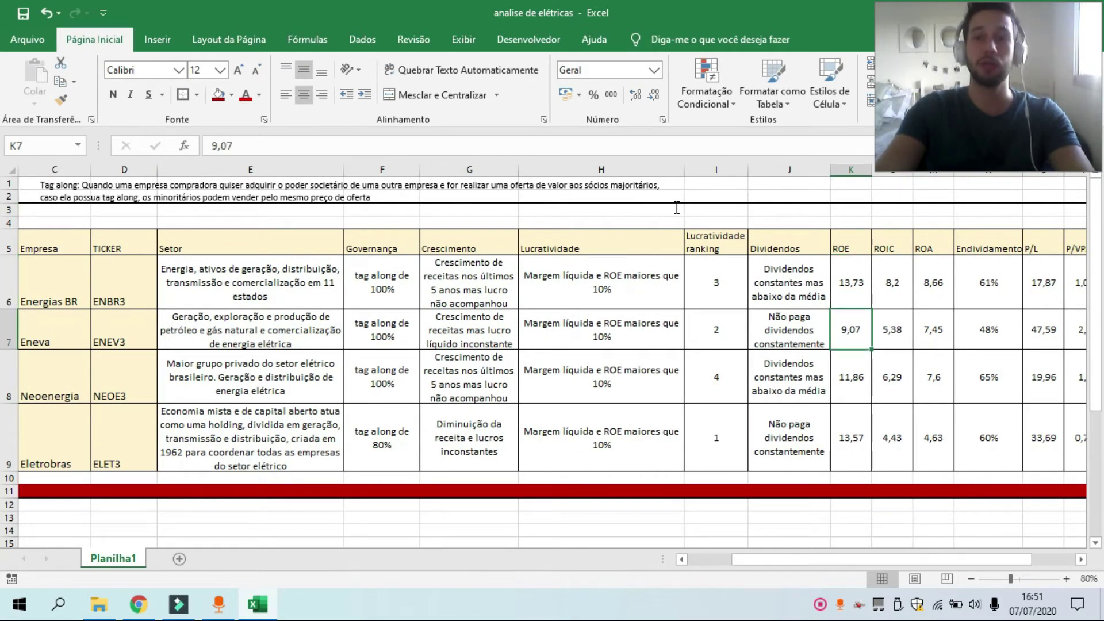
key("Up")
key("Down")
key("Down")
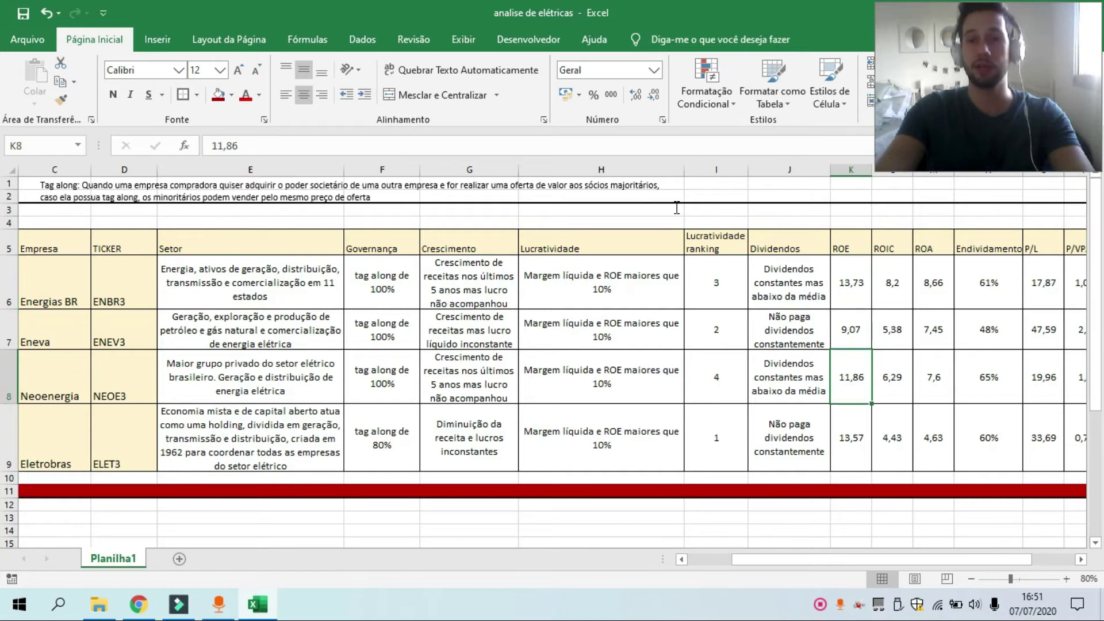
key("Down")
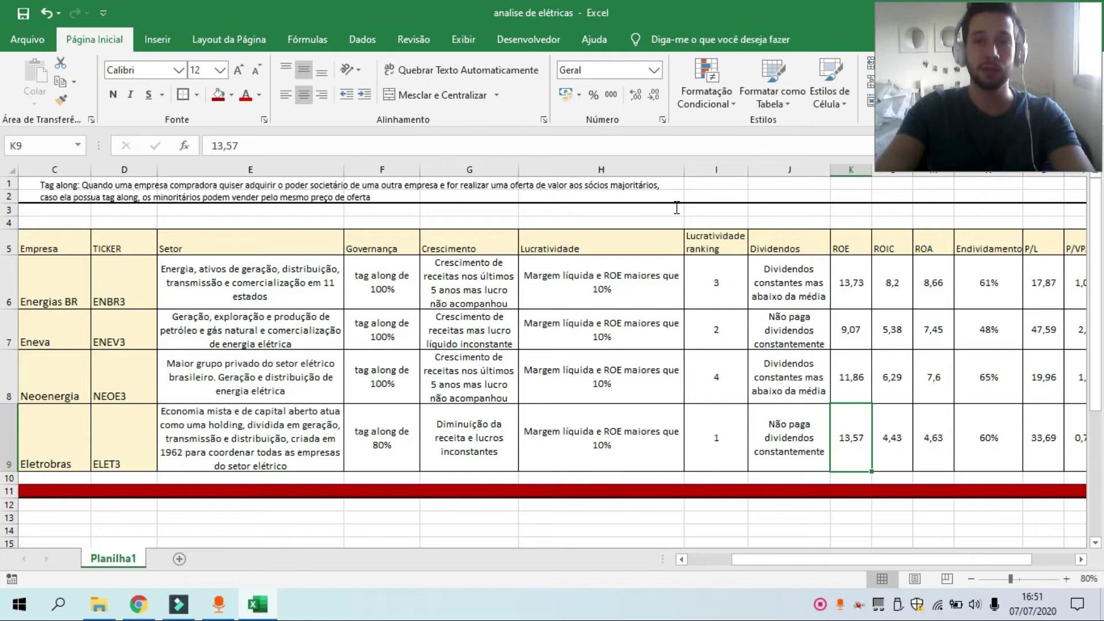
key("Up")
key("Up")
key("Up")
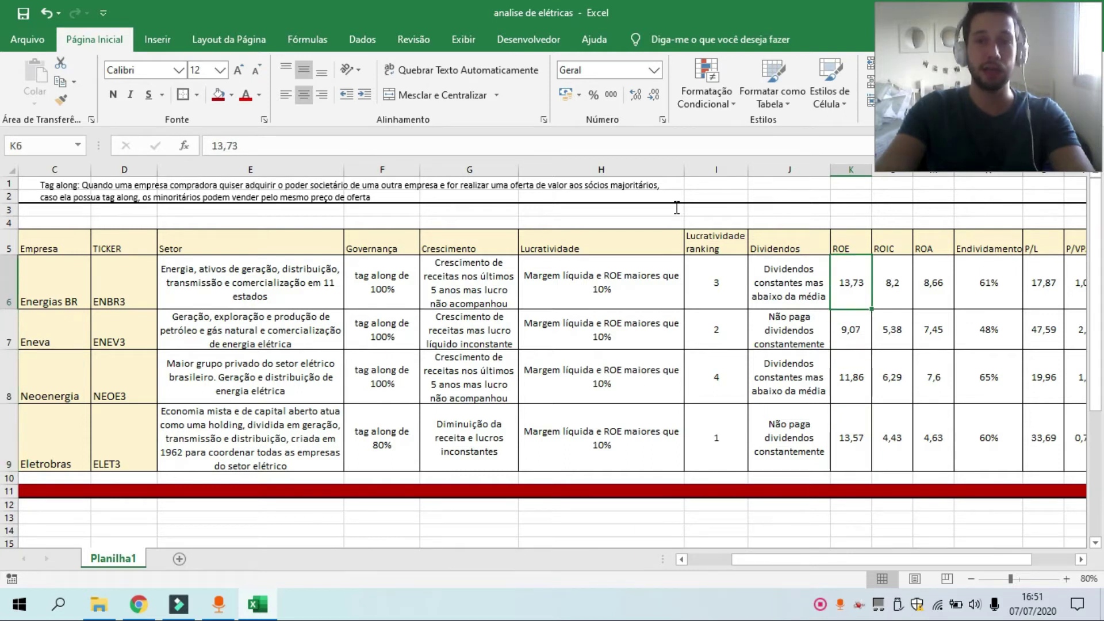
Recheck the Lucratividade, Lucratividade ranking and Dividendos entries of Energias BR against its ROE.
key("Left")
key("Left")
key("Left")
key("Right")
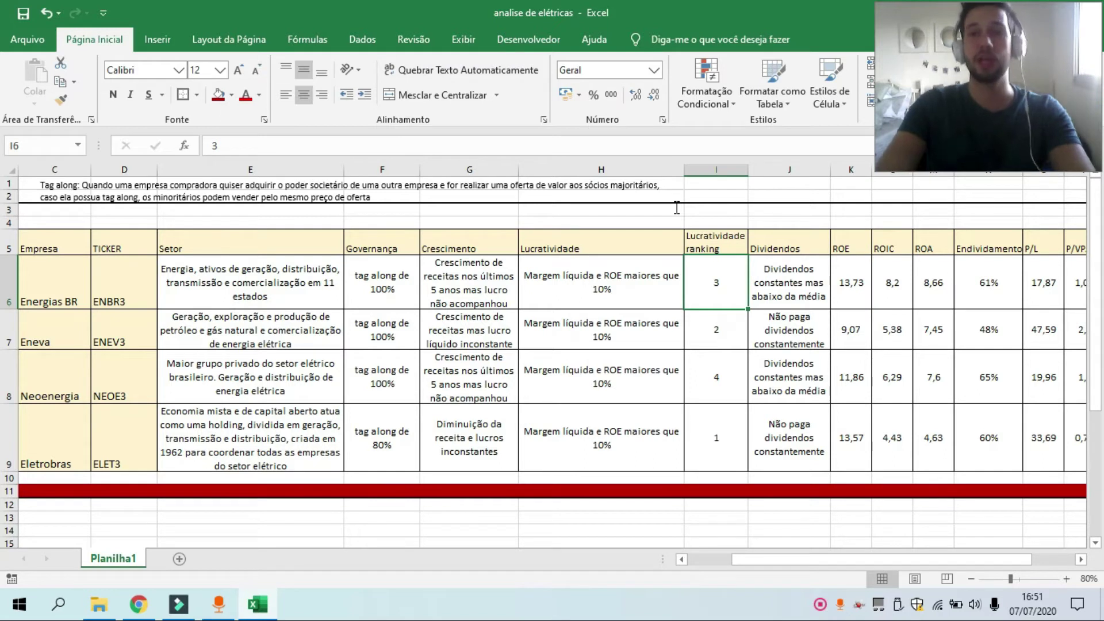
key("Right")
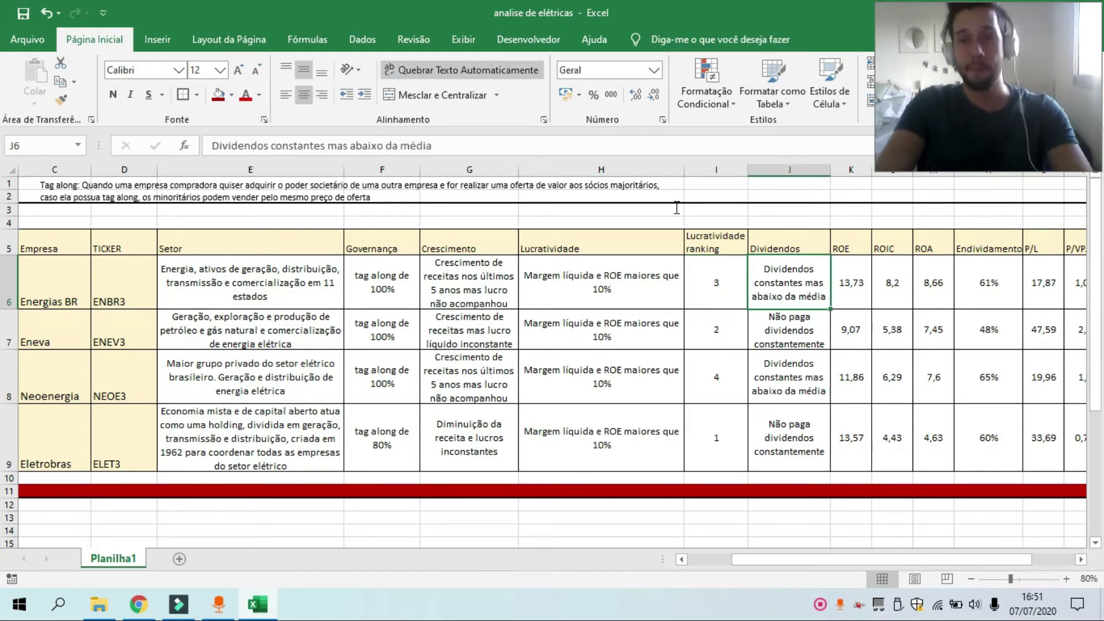
key("Right")
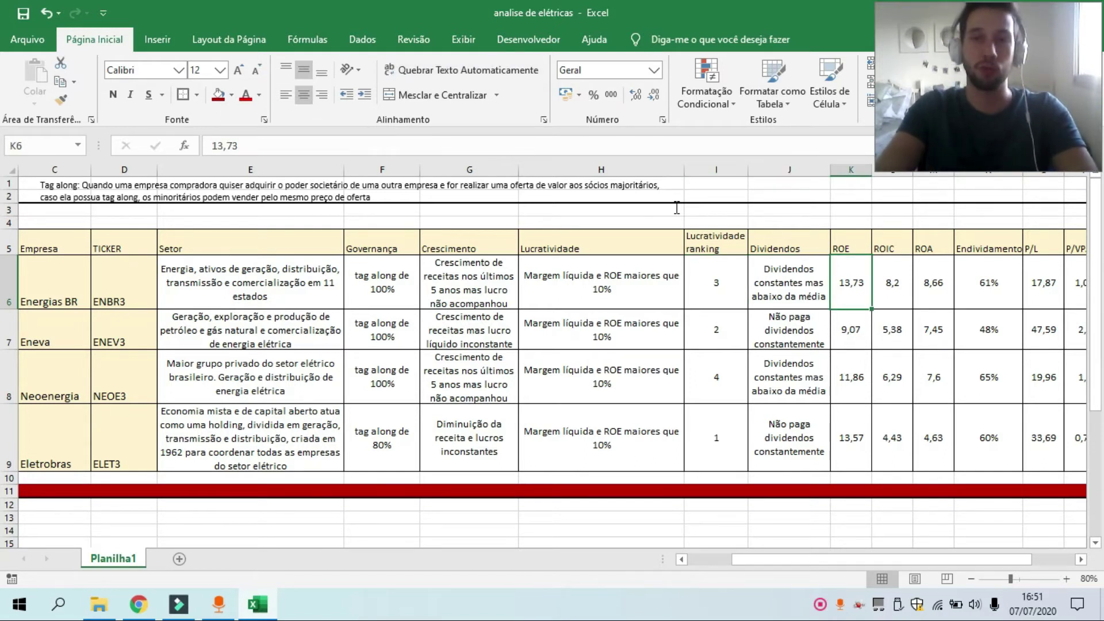
key("Left")
key("Left")
key("Left")
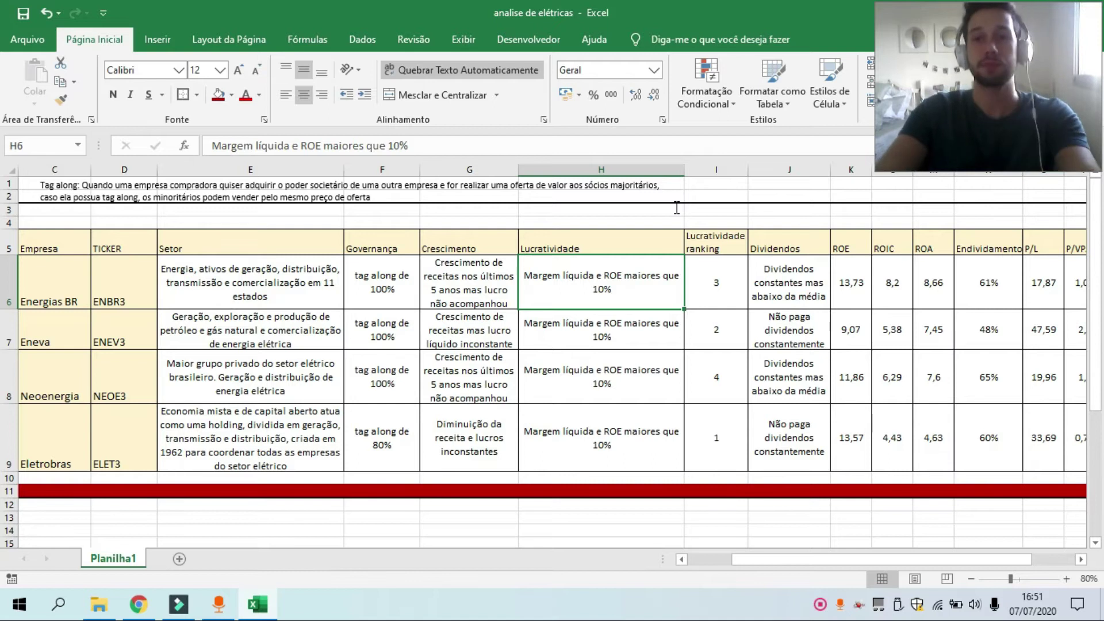
Go through the ROE column again, checking each company against the 10% profitability criterion.
key("Right")
key("Right")
key("Right")
key("Down")
key("Down")
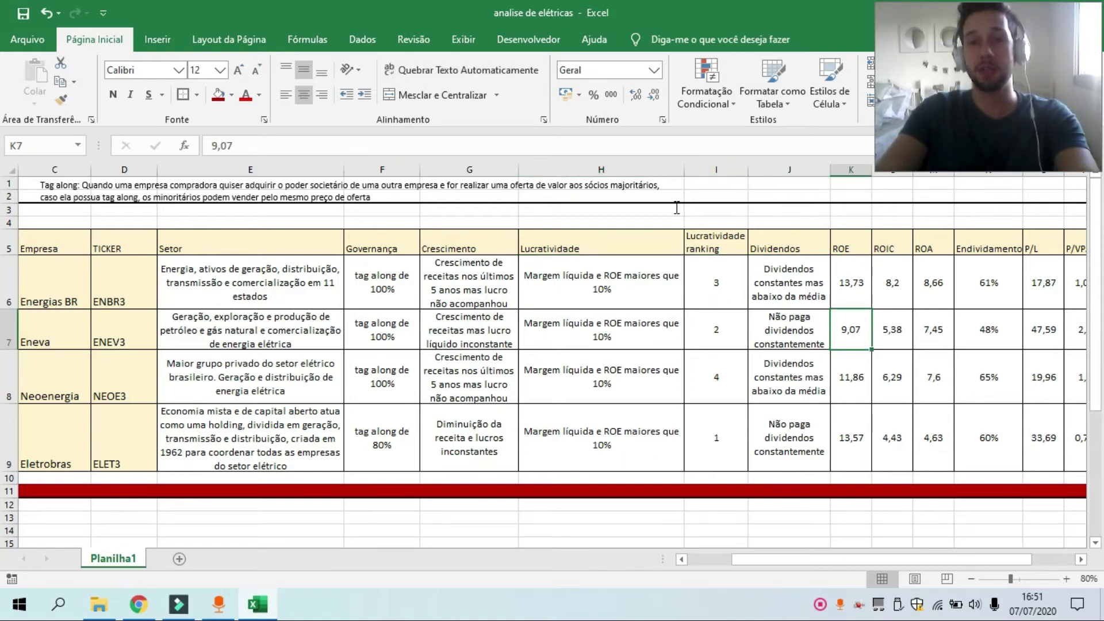
key("Up")
key("Up")
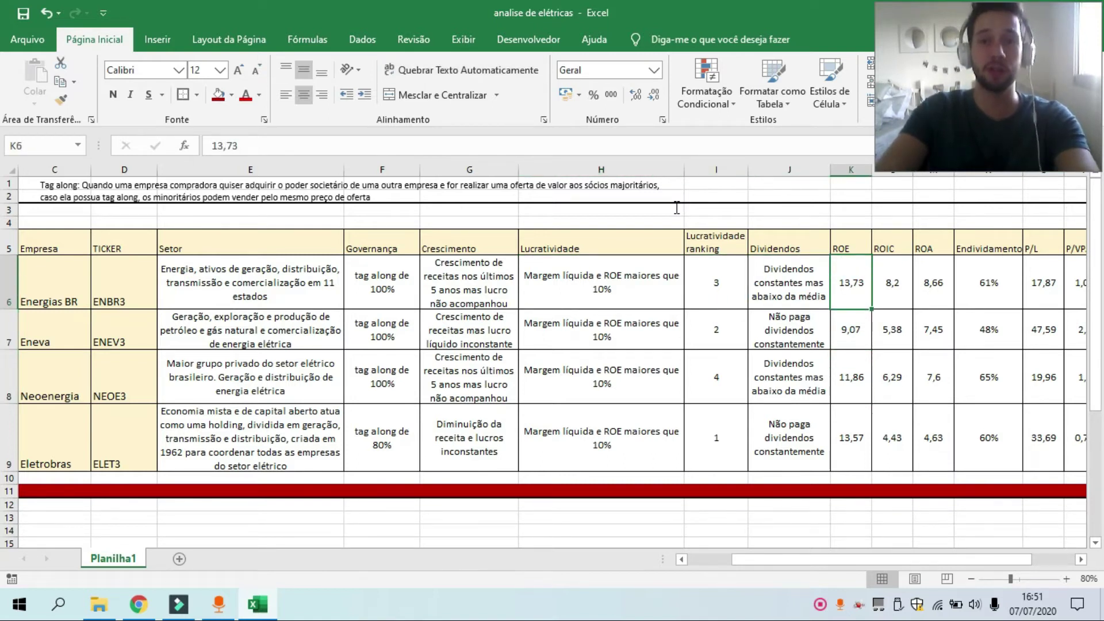
key("Down")
key("Down")
key("Down")
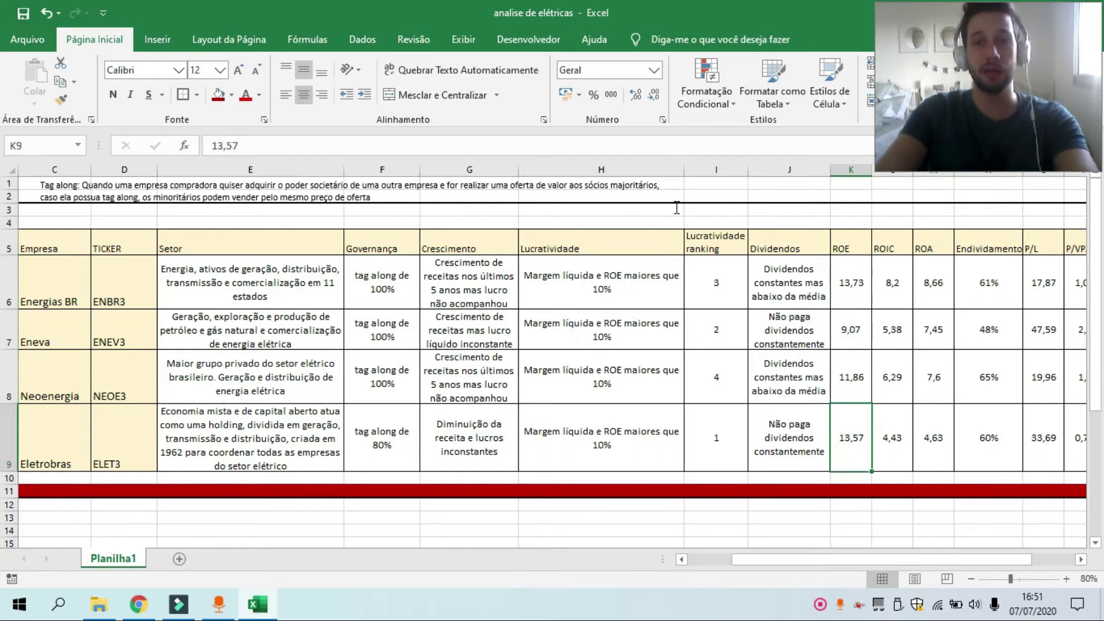
key("Up")
key("Up")
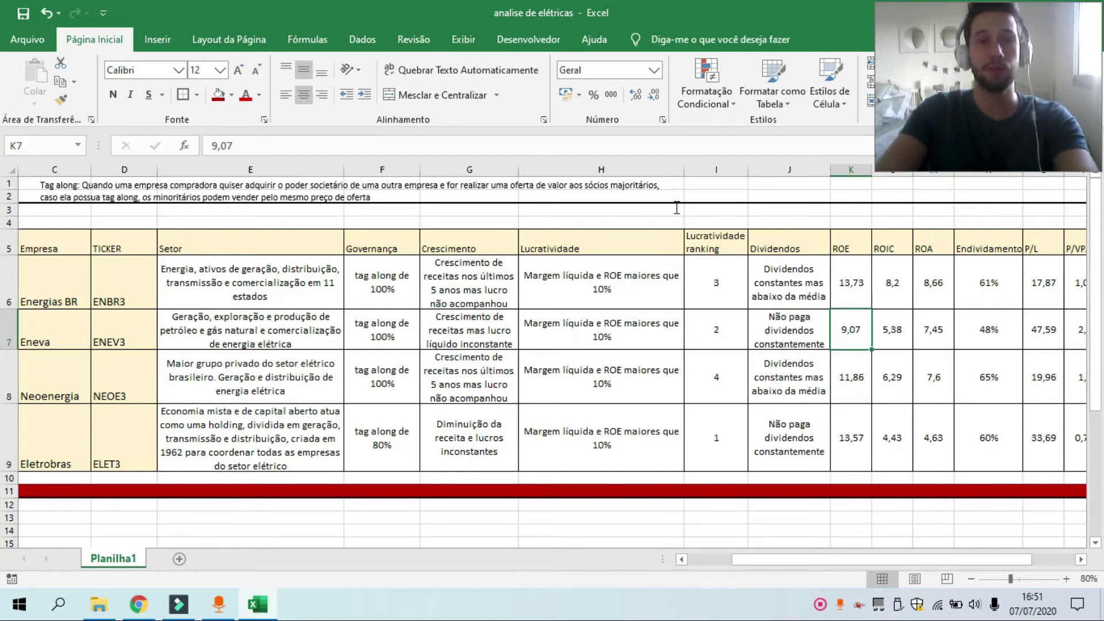
Examine Eneva's remaining indicators from ROIC through P/VPA.
key("Right")
key("Right")
key("Right")
key("Right")
key("Right")
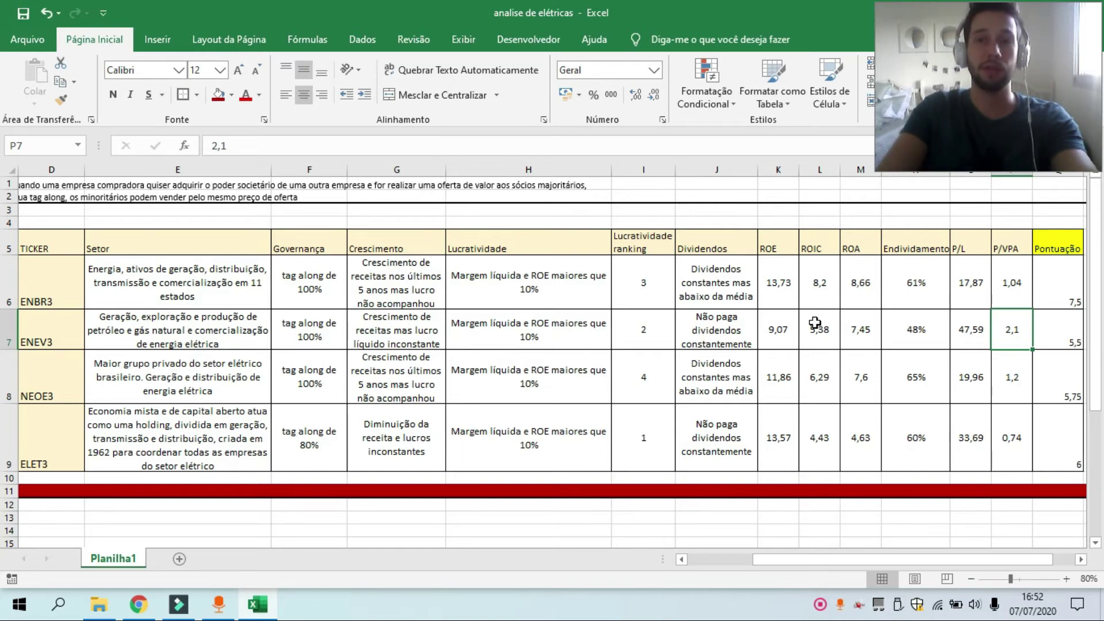
Return to the ROIC column and compare the values of Energias BR and Eneva.
key("Left")
key("Left")
key("Left")
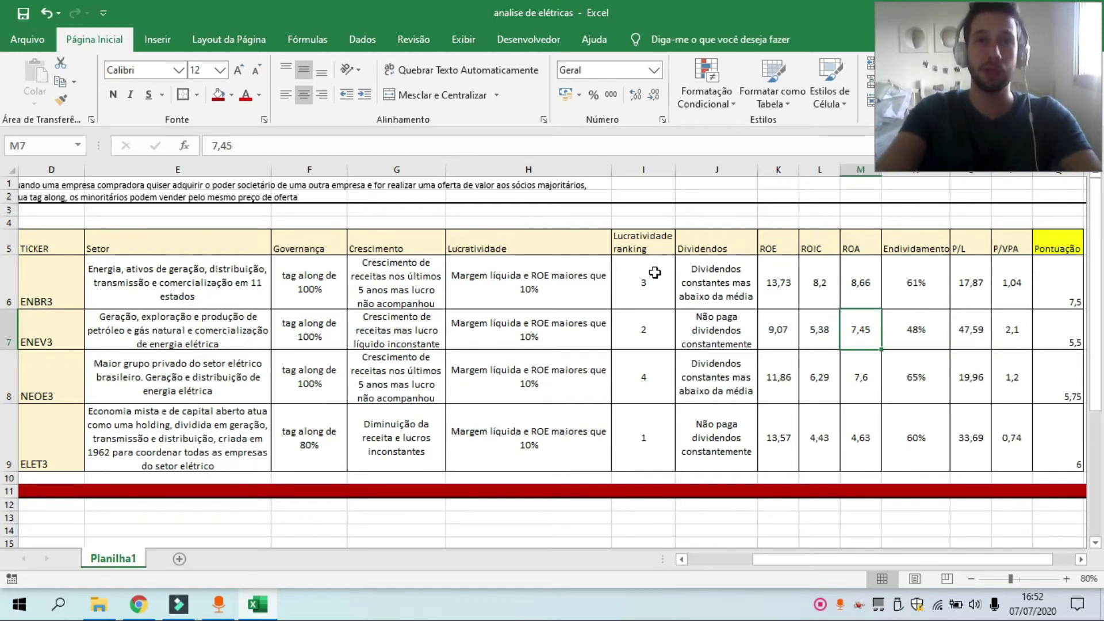
key("Up")
key("Left")
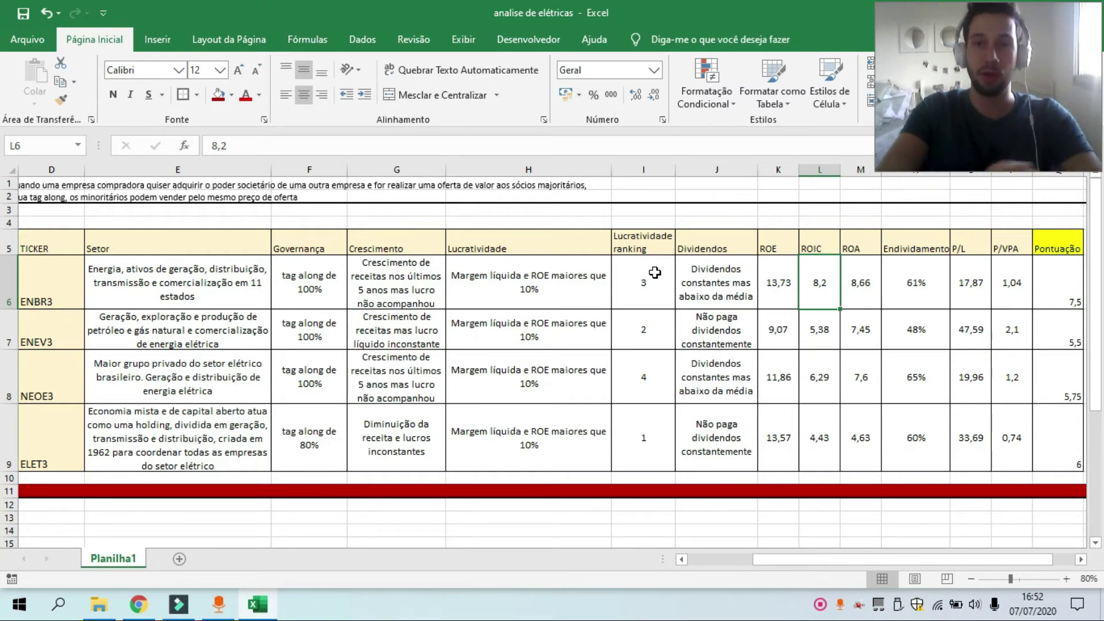
key("Down")
key("Up")
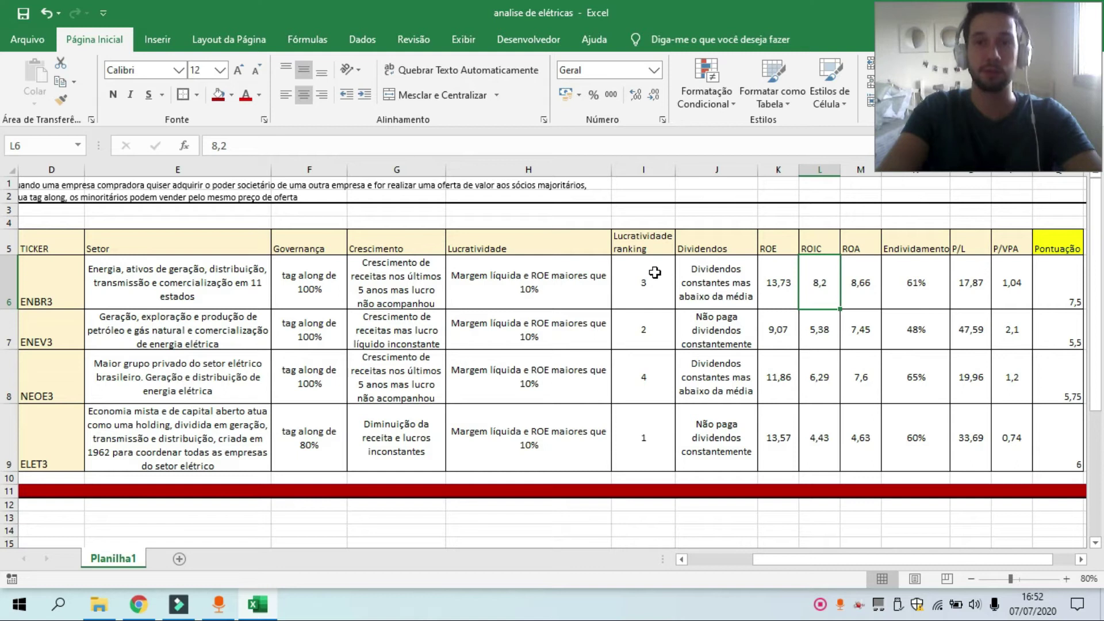
Compare the ROA values of the four companies.
key("Right")
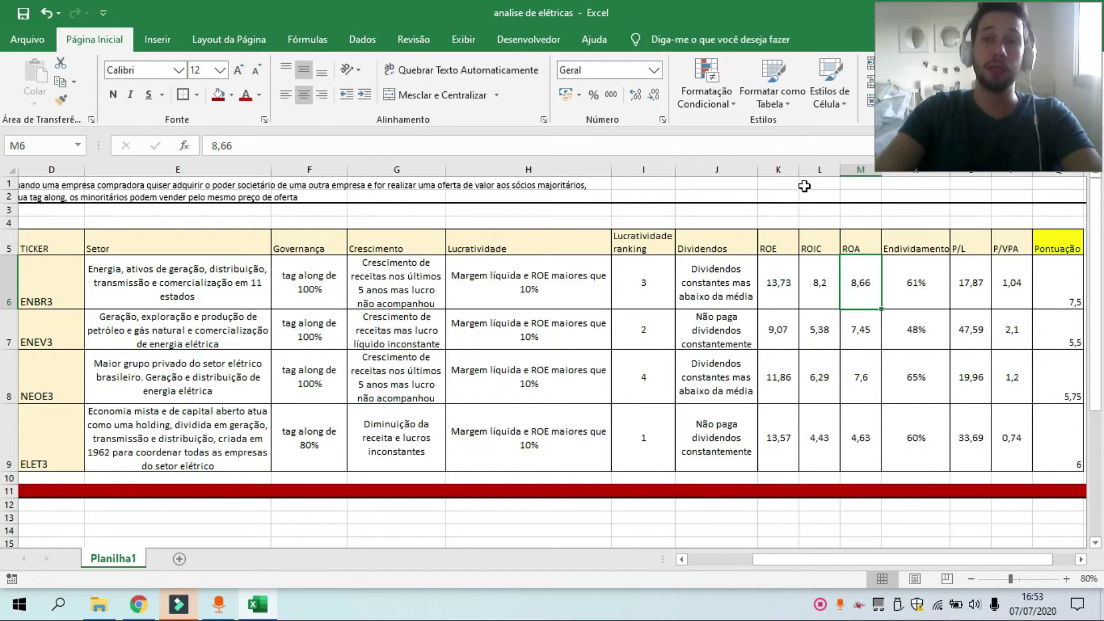
key("Down")
key("Up")
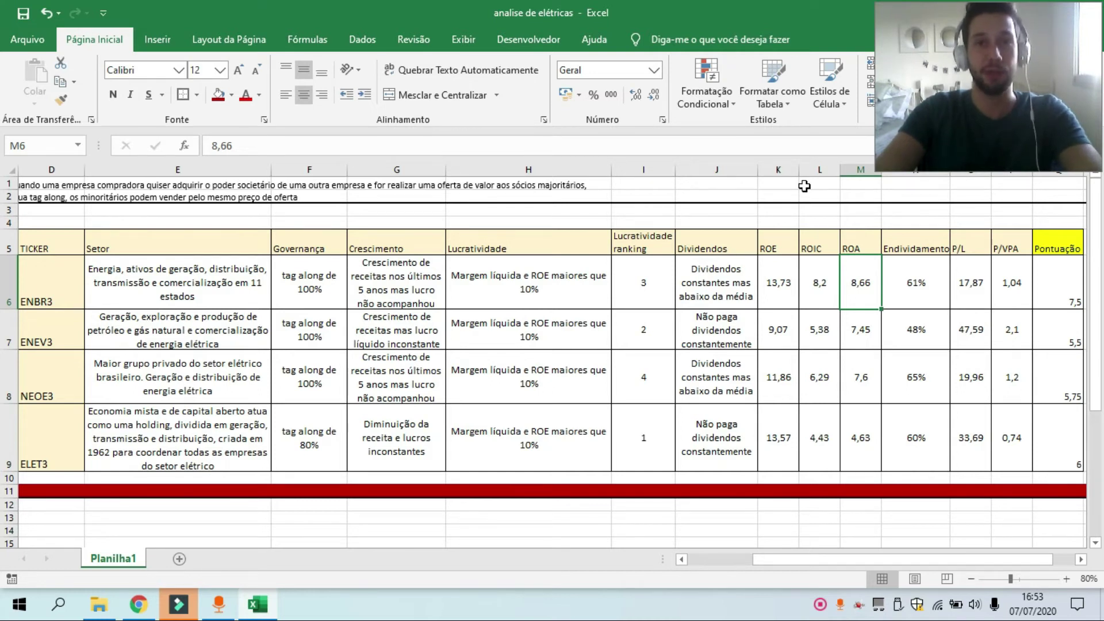
key("Down")
key("Up")
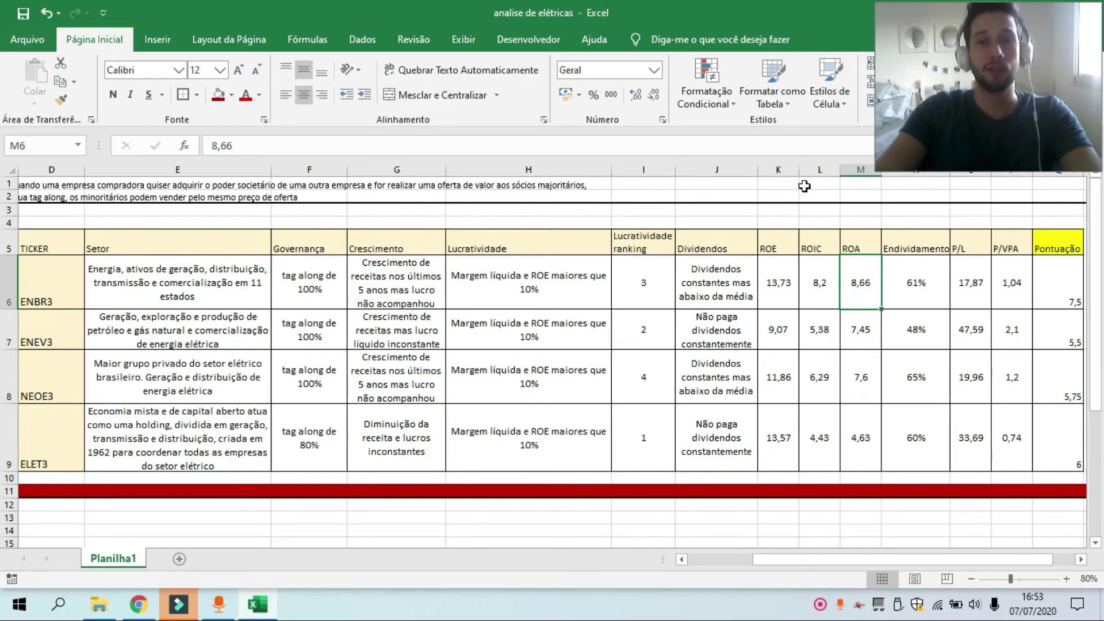
key("Down")
key("Down")
key("Down")
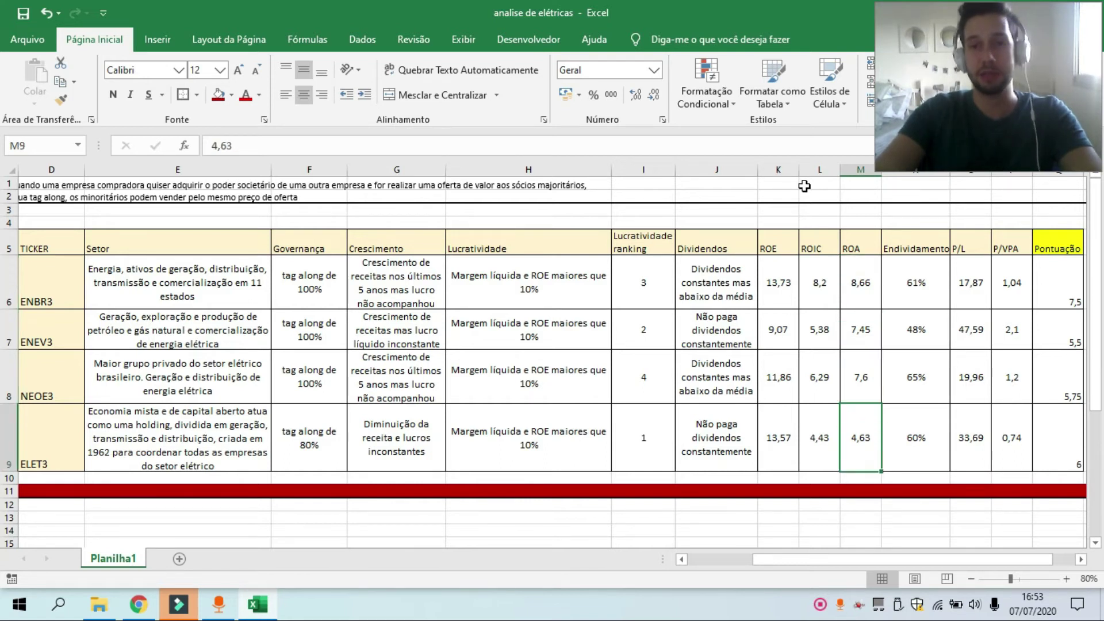
key("Up")
key("Up")
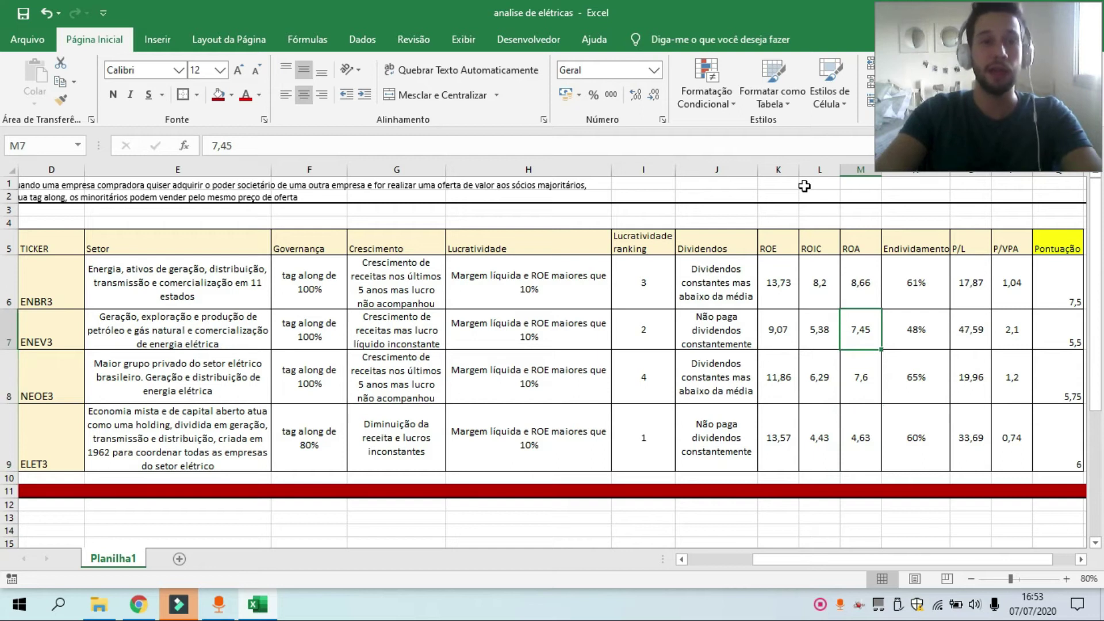
key("Down")
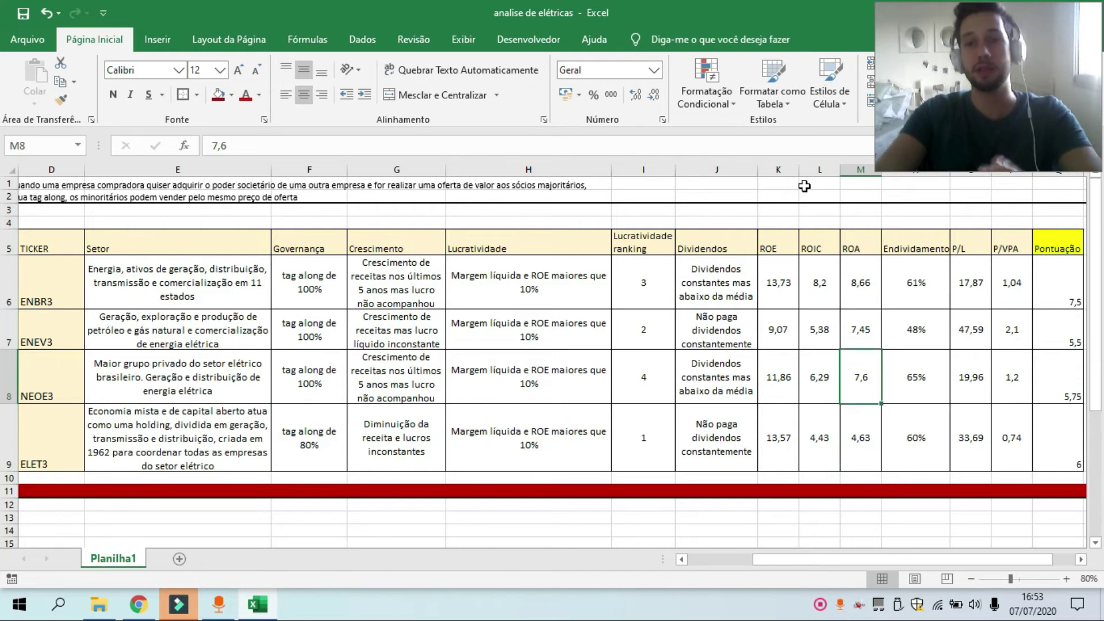
Compare the Endividamento percentages of Energias BR, Eneva and Neoenergia.
key("Right")
key("Right")
key("Left")
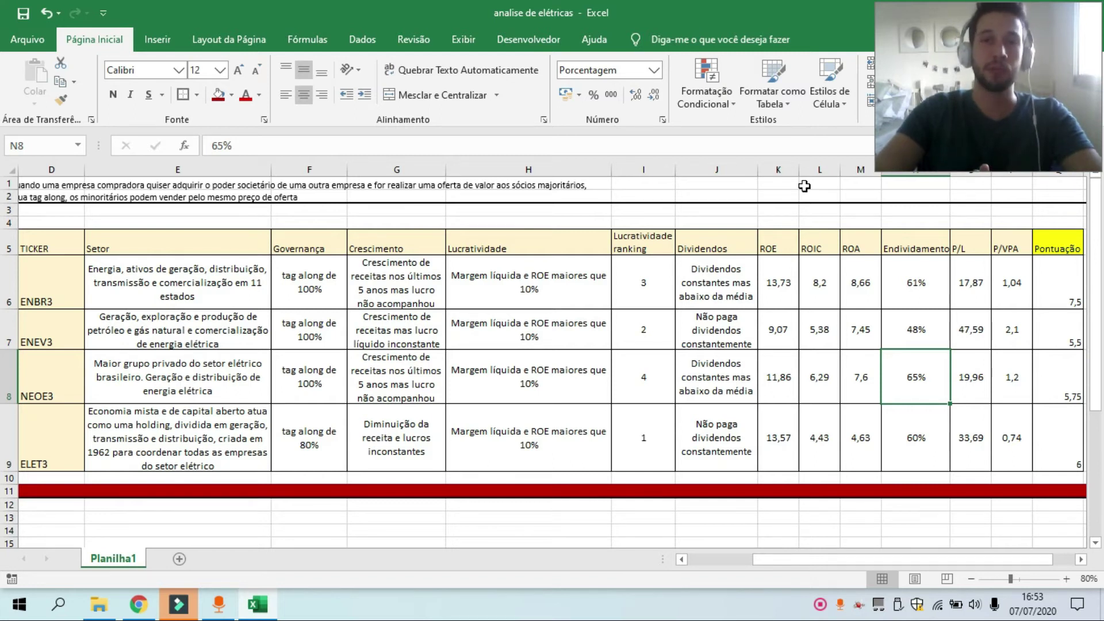
key("Up")
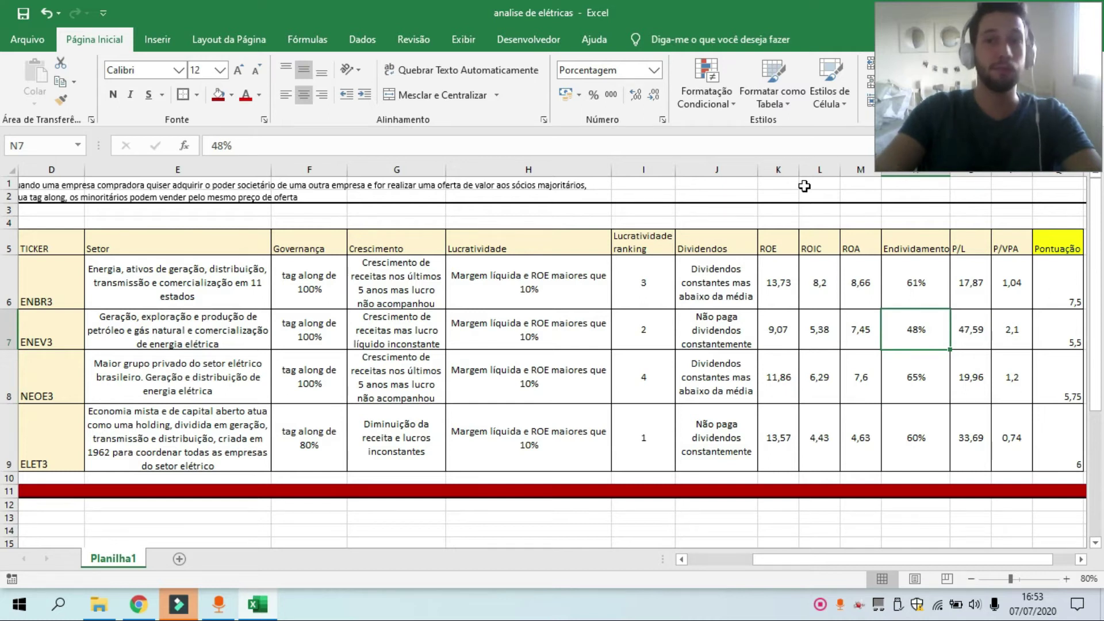
key("Up")
key("Down")
key("Down")
key("Up")
key("Up")
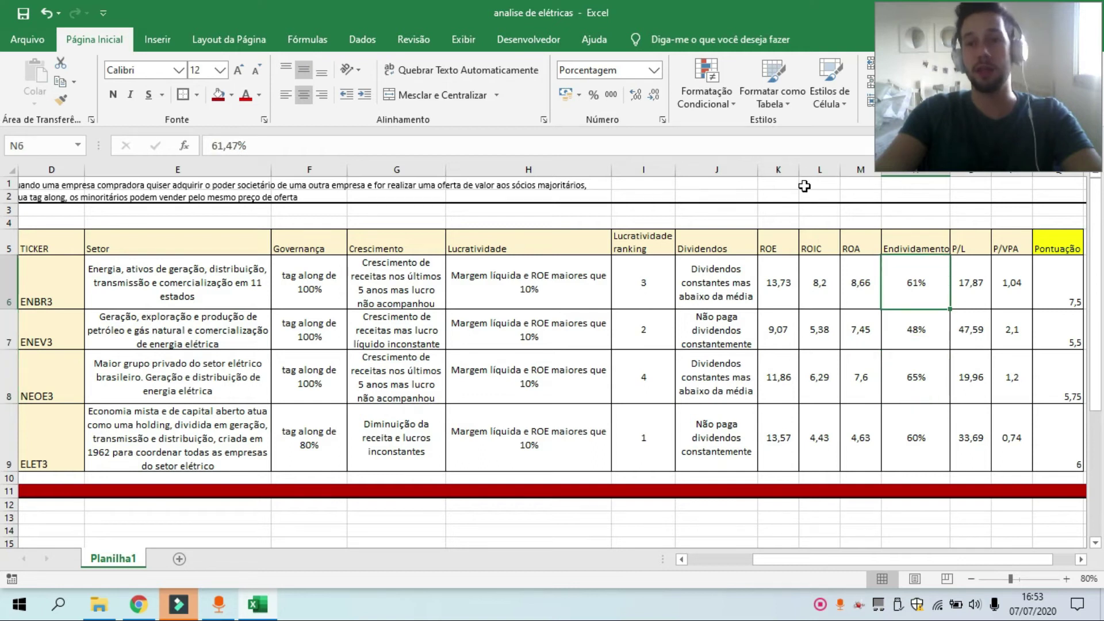
Check Eneva's Endividamento and compare the P/L values of Eneva and Energias BR.
key("Down")
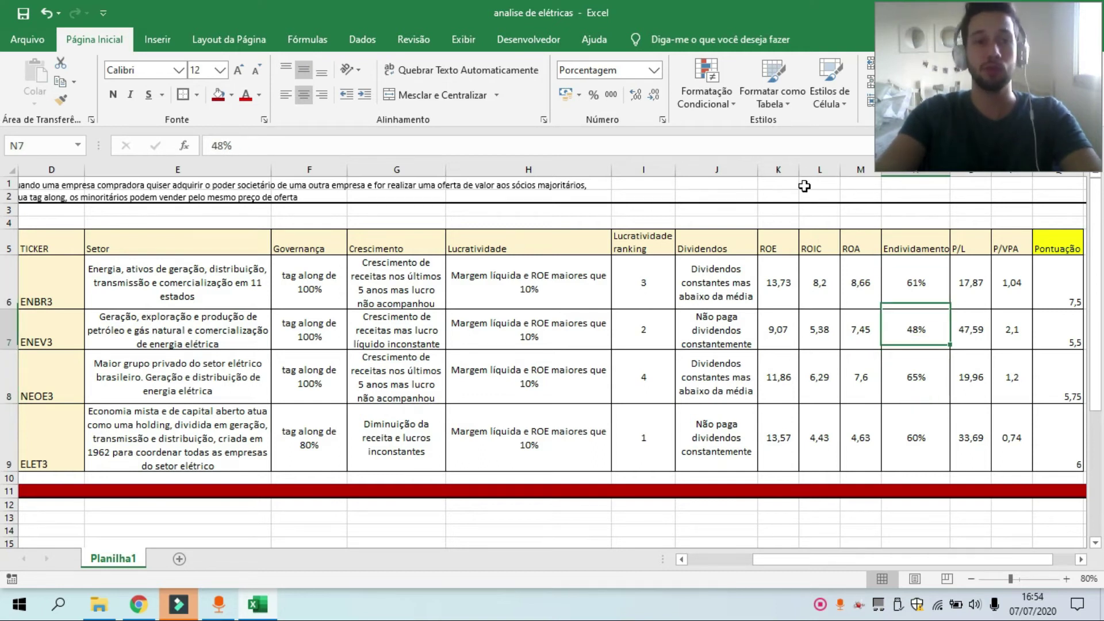
key("Right")
key("Right")
key("Right")
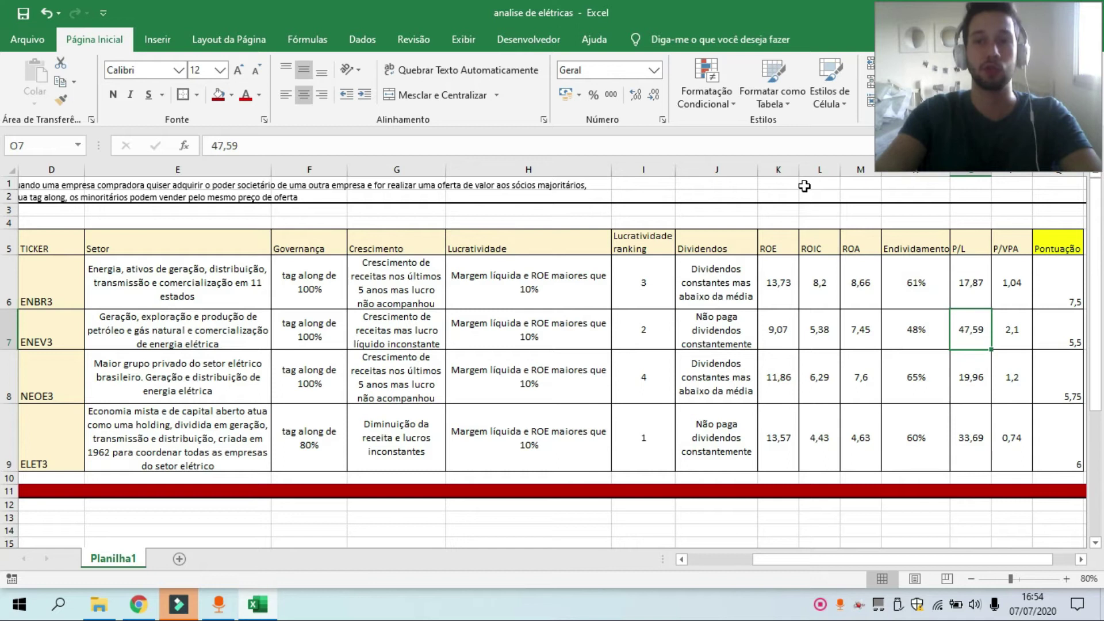
key("Left")
key("Left")
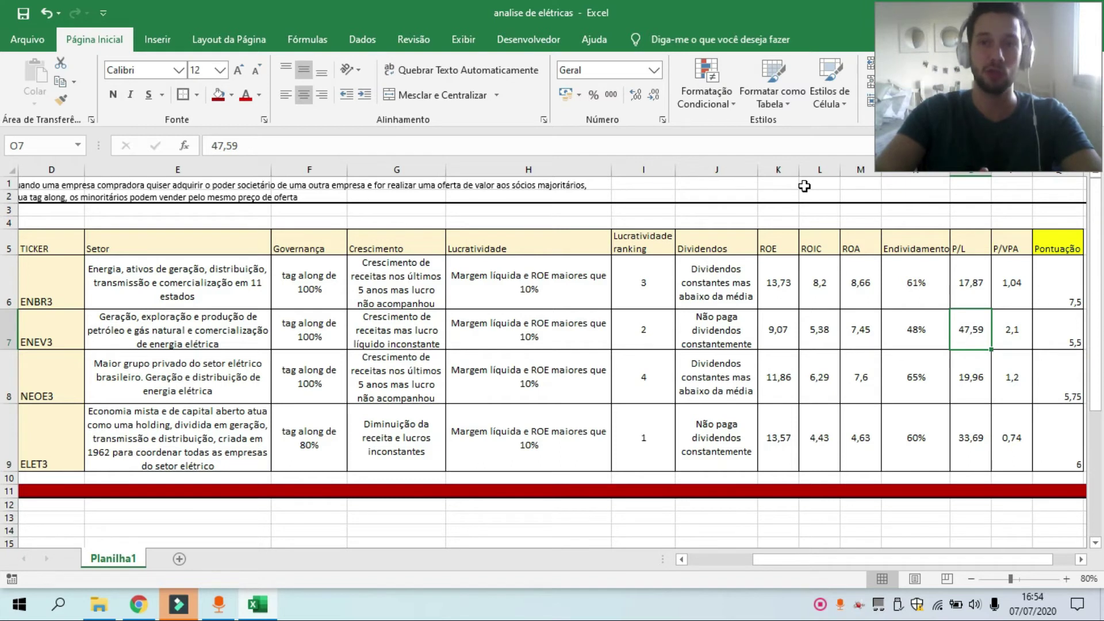
key("Up")
key("Up")
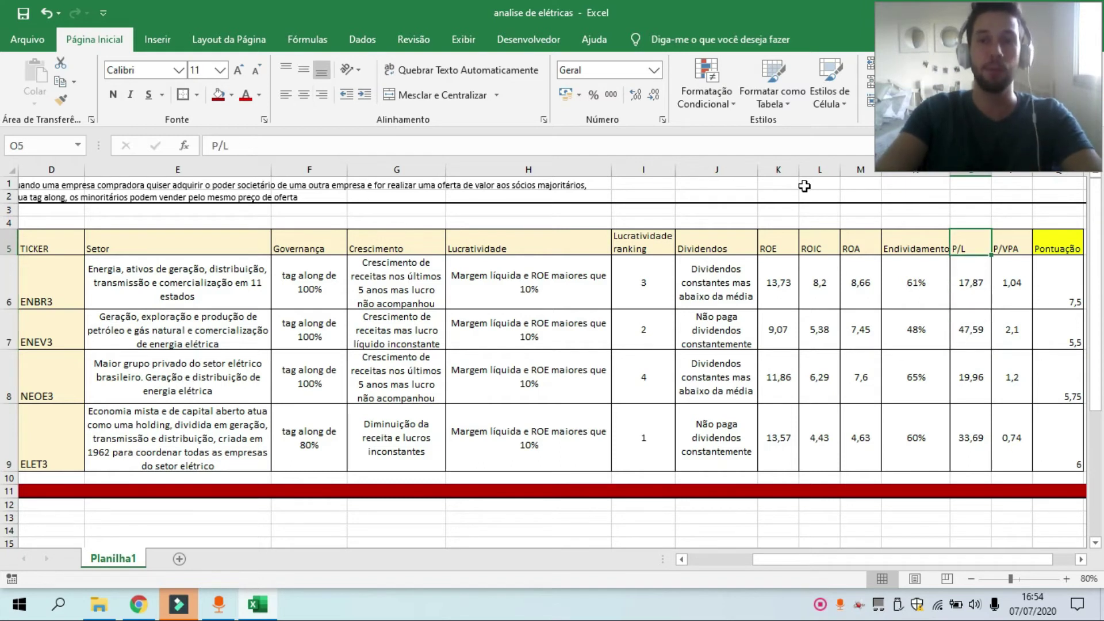
key("Left")
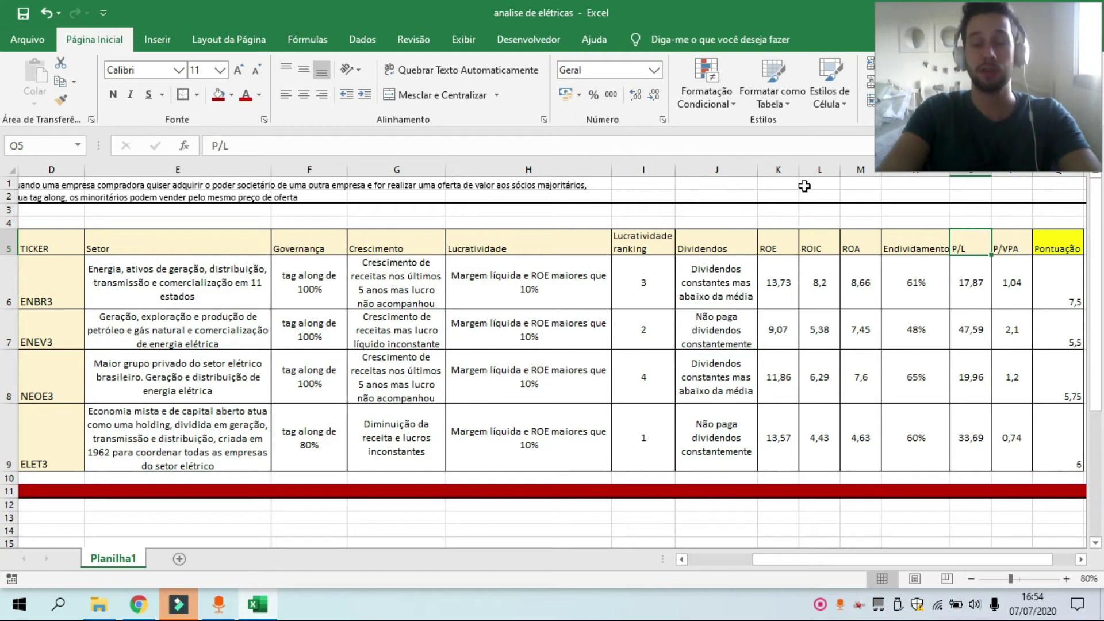
key("Down")
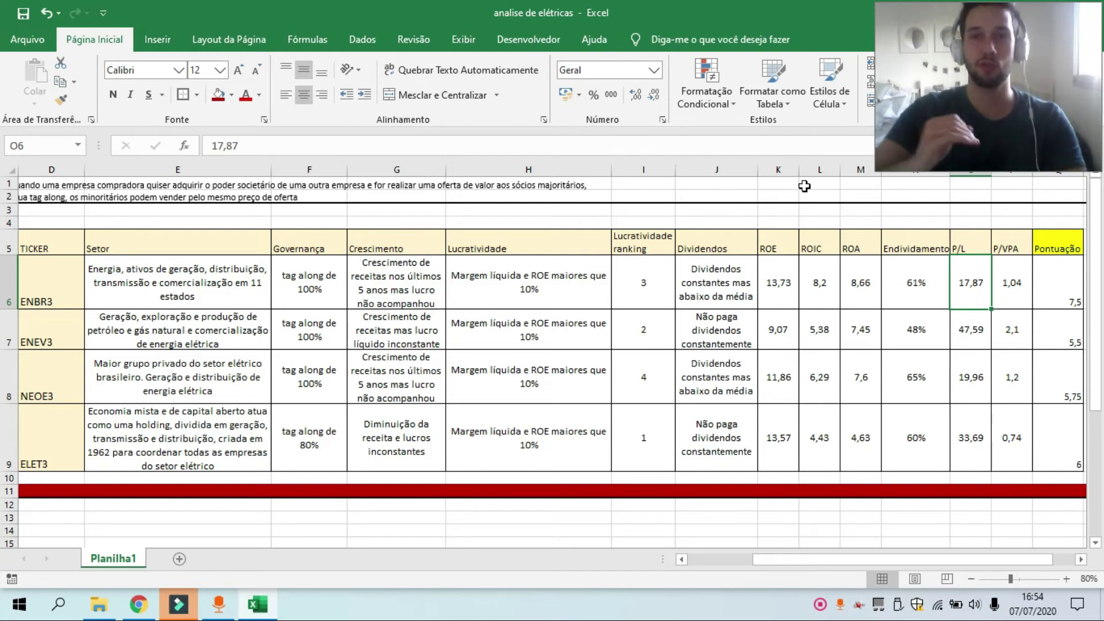
Compare the P/VPA values of the four companies, from Energias BR down to Eletrobras.
key("Right")
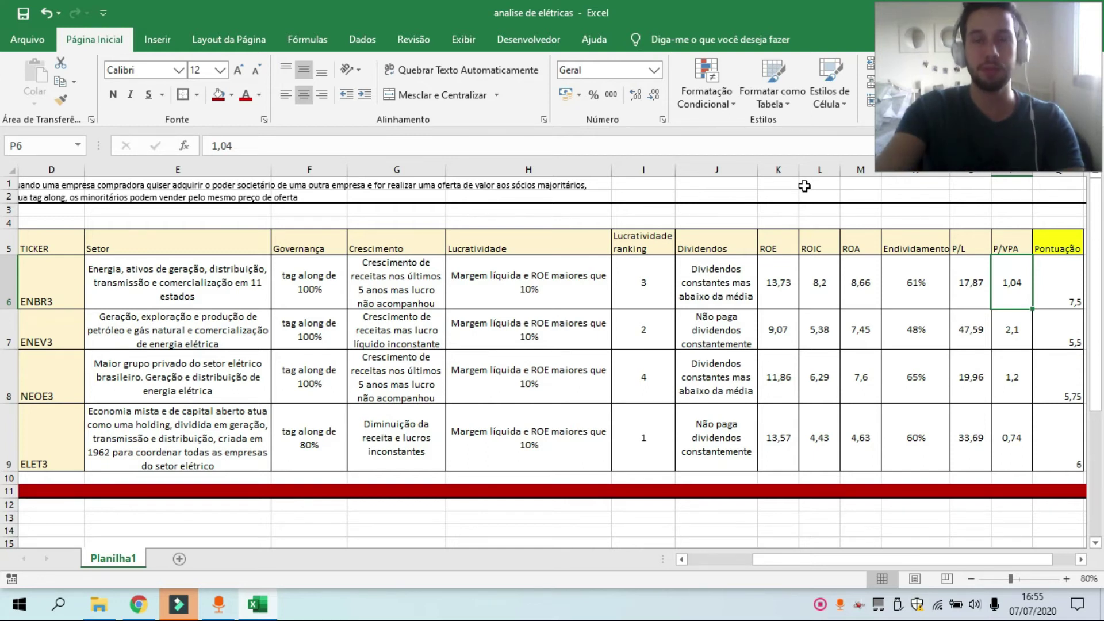
key("Down")
key("Down")
key("Down")
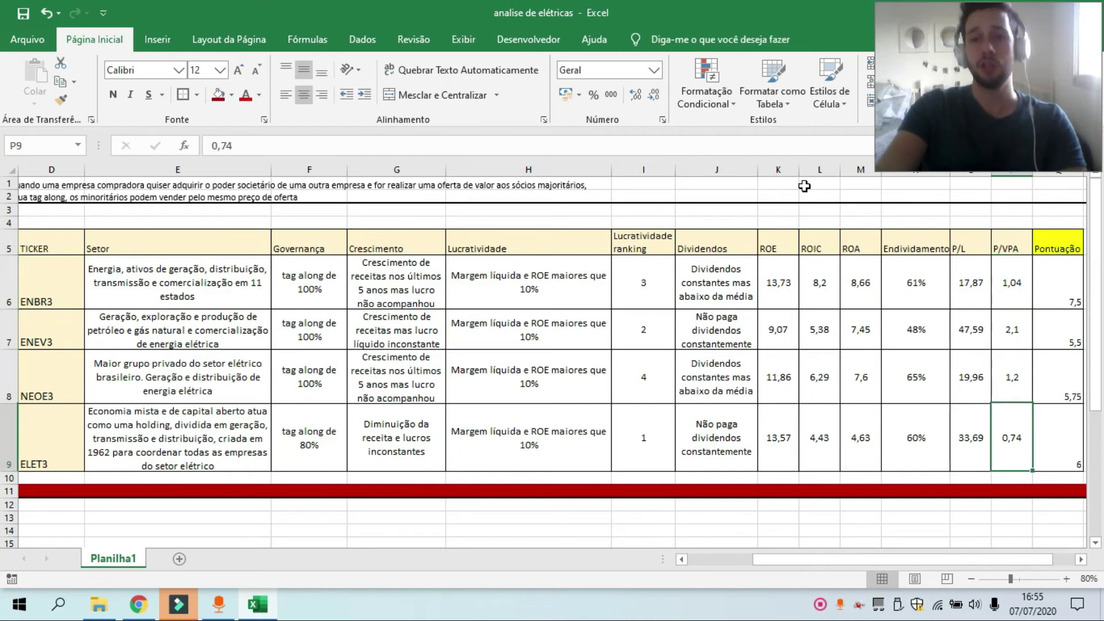
key("Right")
key("Left")
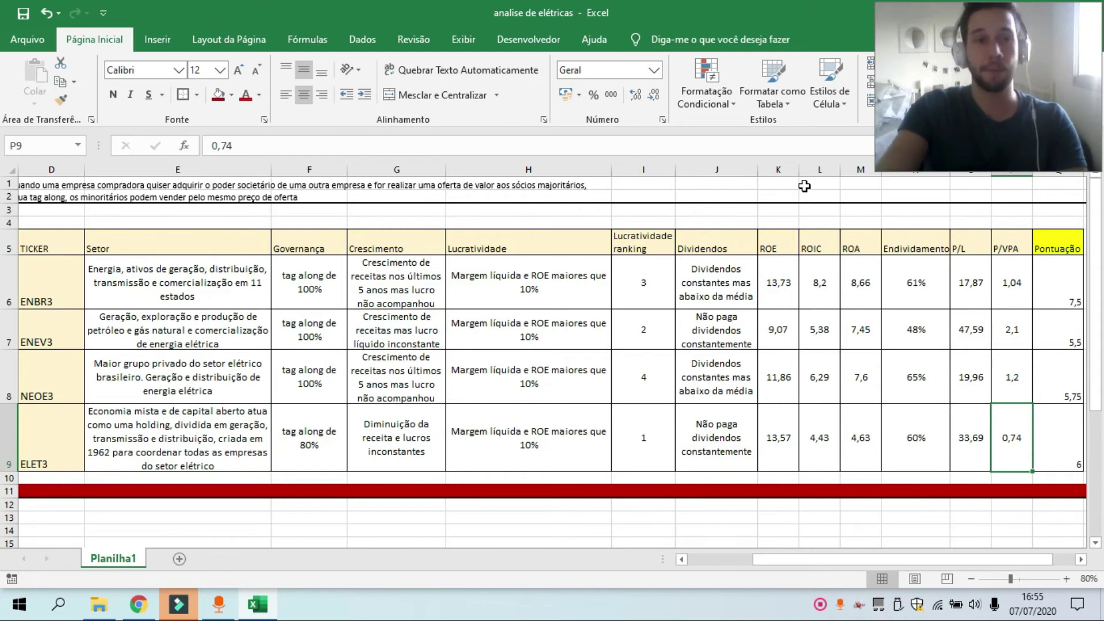
key("Up")
key("Up")
key("Up")
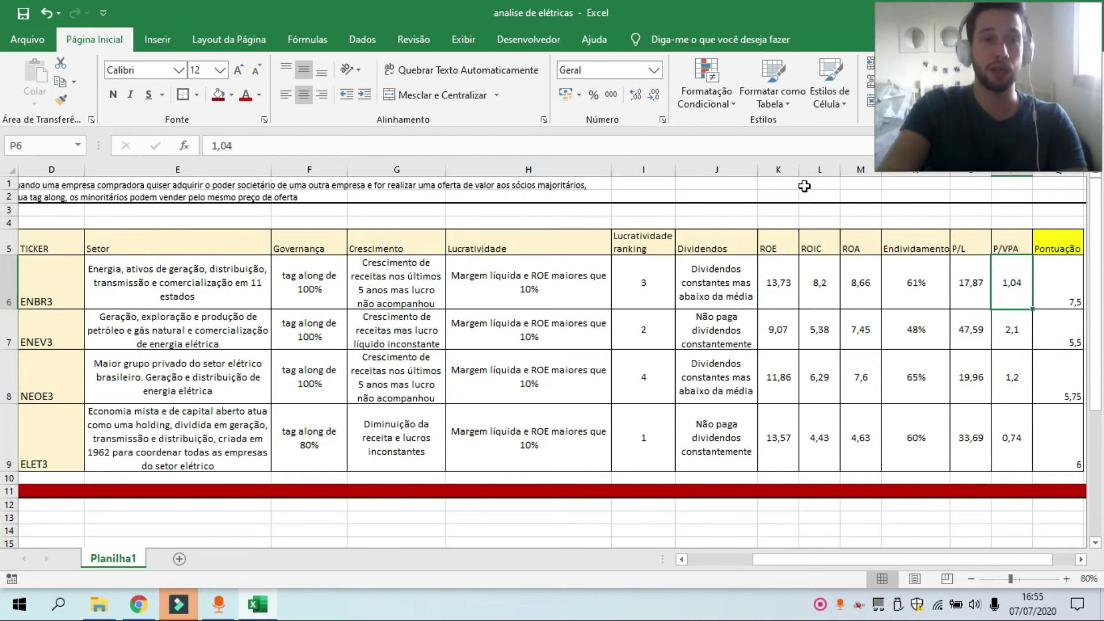
Check Eneva's P/VPA and inspect the formula behind its Pontuação score.
key("Down")
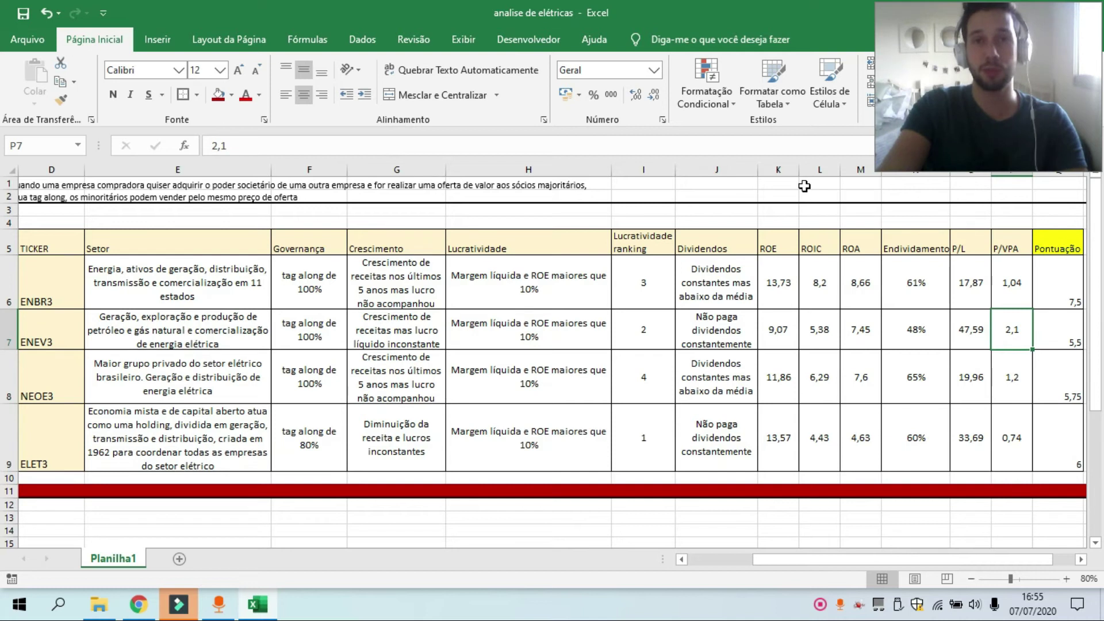
key("Left")
key("Right")
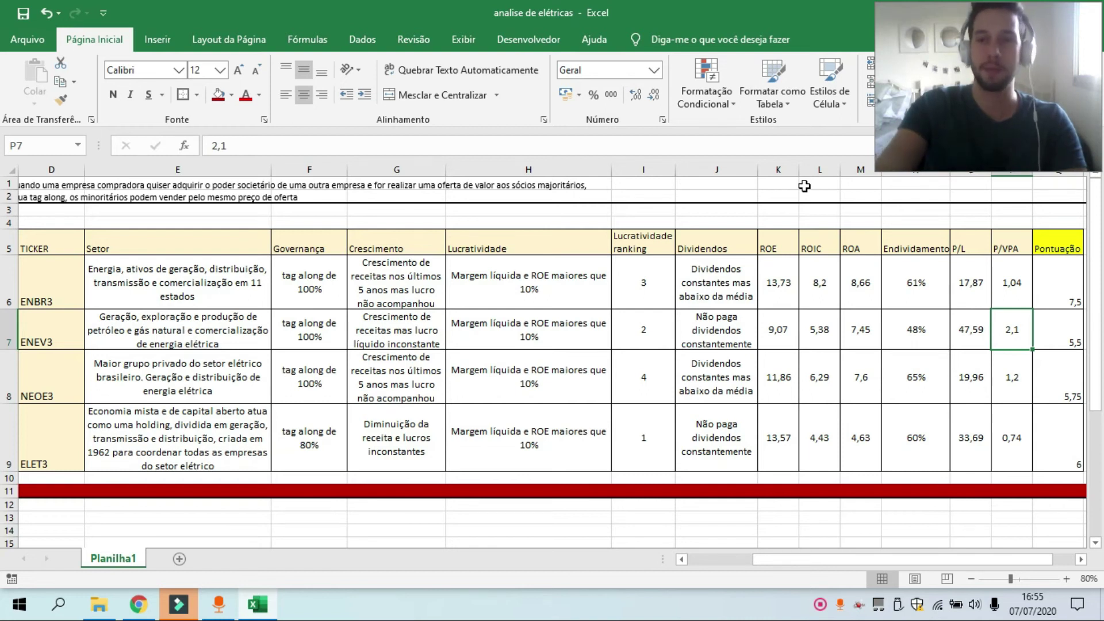
key("Right")
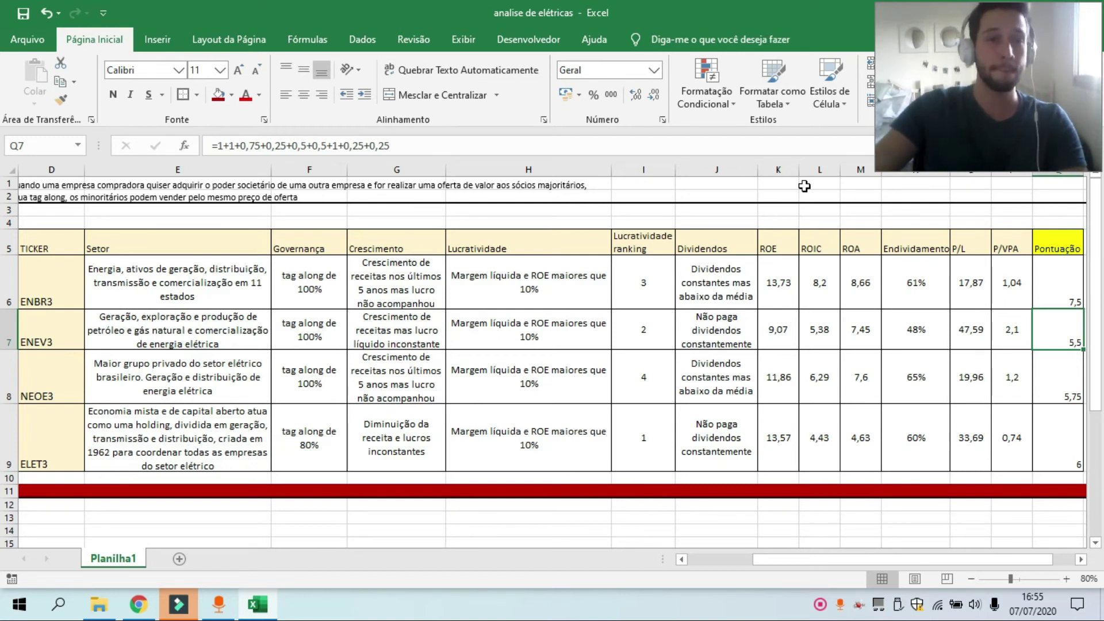
Review the Governança tag along entries, including Eletrobras's, and the Lucratividade criteria of the four companies.
left_click_drag(327, 277, 316, 416)
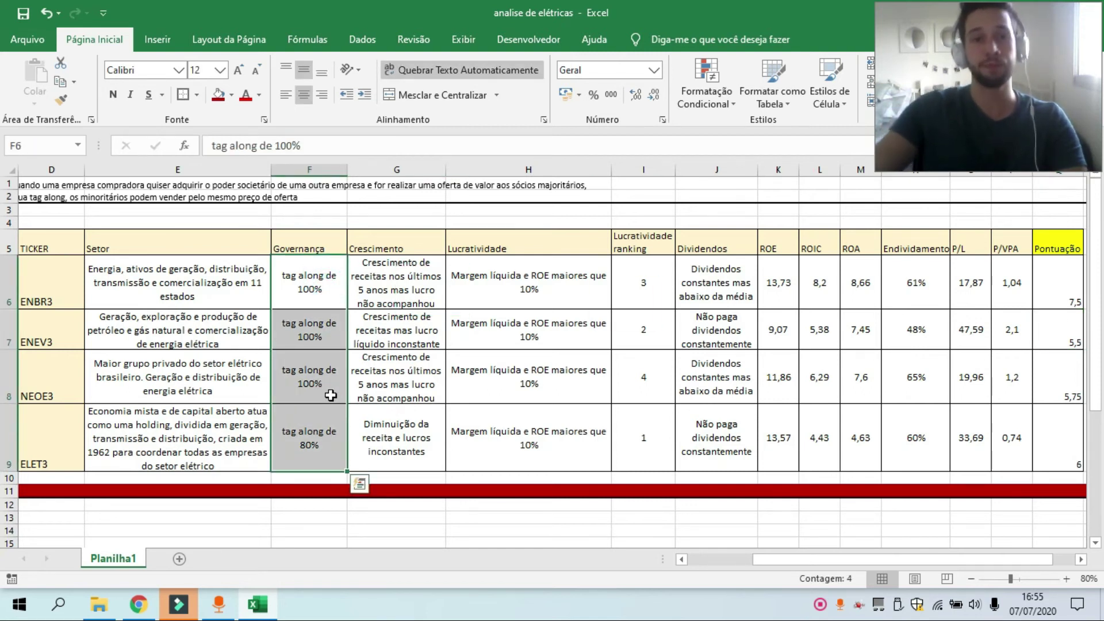
left_click(325, 441)
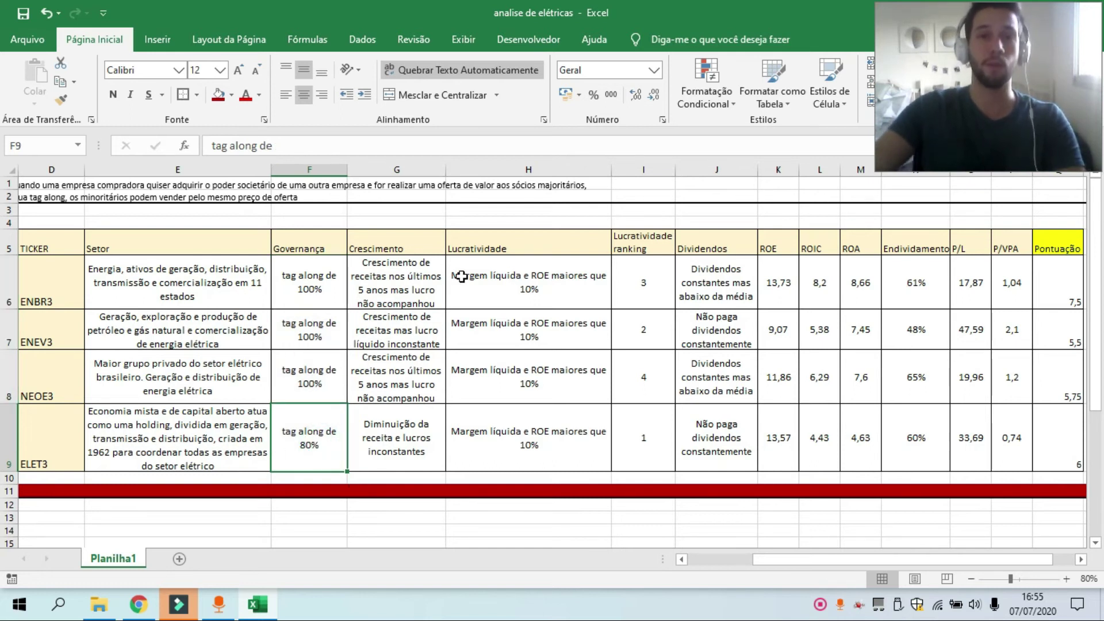
left_click_drag(533, 276, 544, 431)
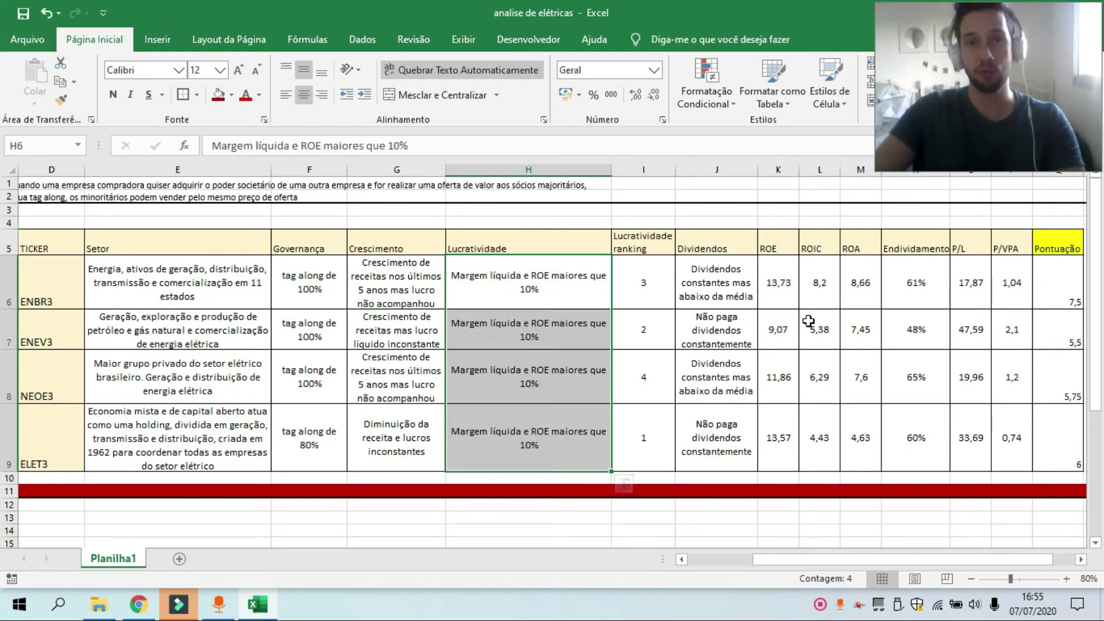
Review the Lucratividade ranking of the four companies, checking Eletrobras, Eneva and Energias BR individually.
left_click_drag(646, 276, 654, 422)
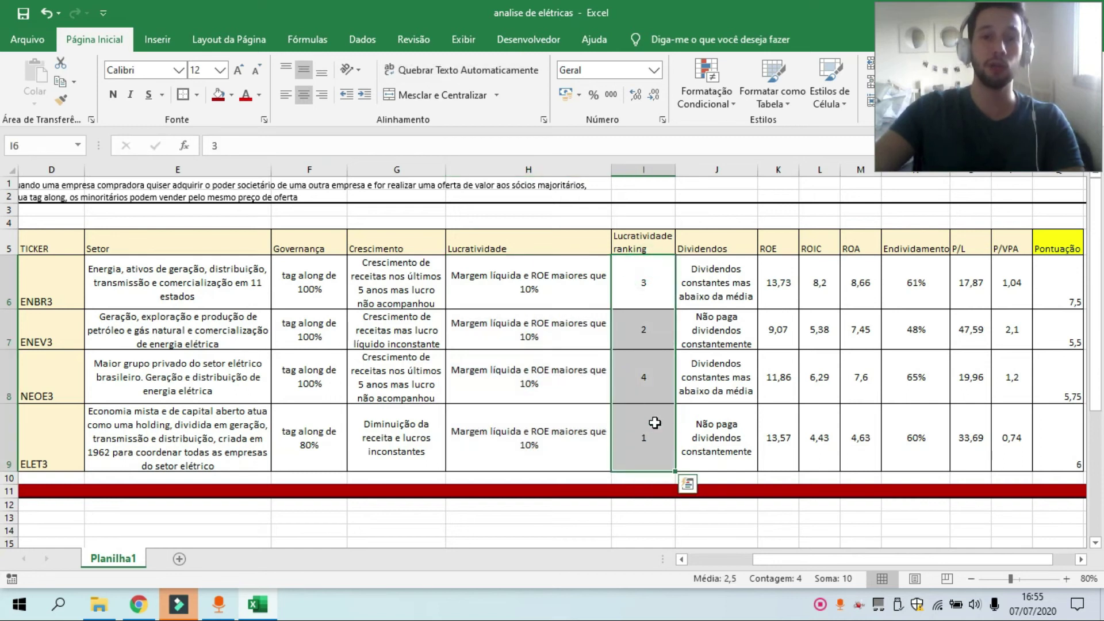
left_click(658, 441)
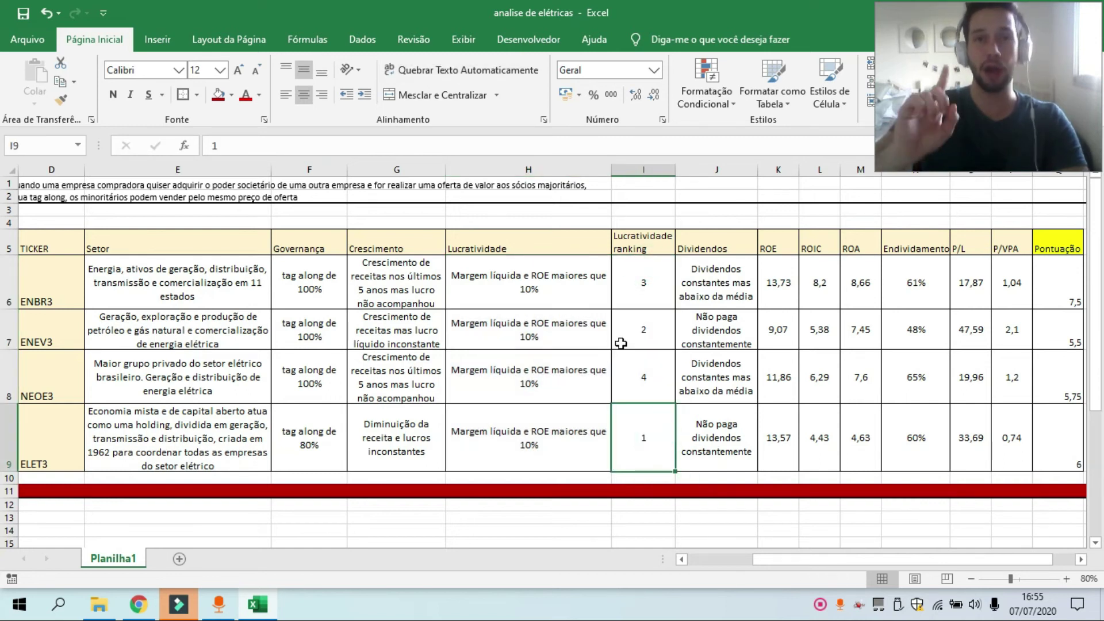
left_click(647, 341)
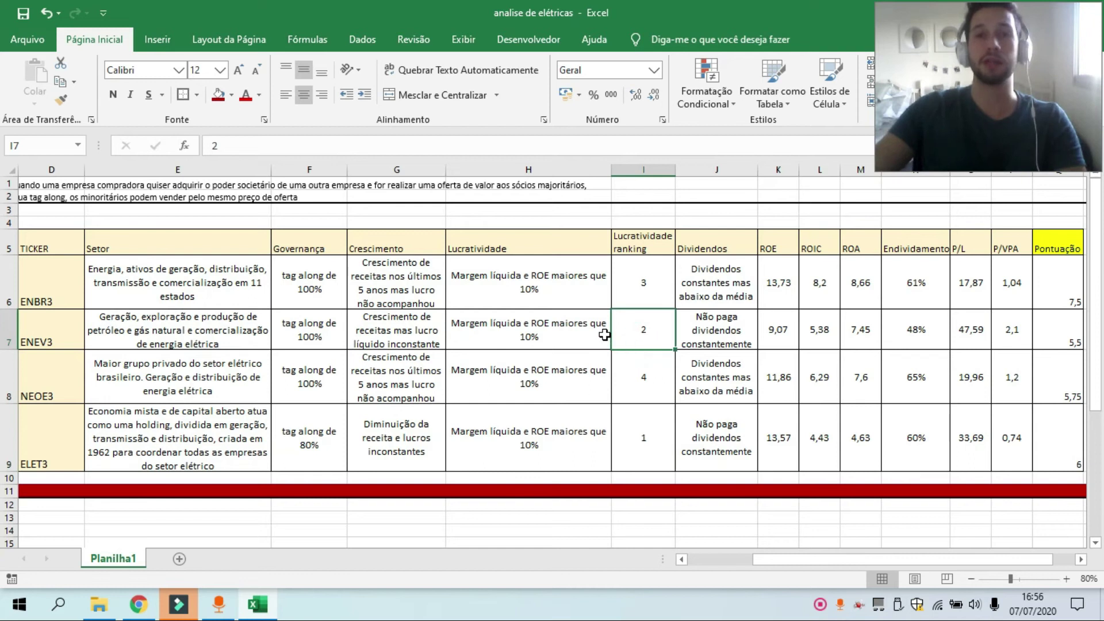
left_click(647, 279)
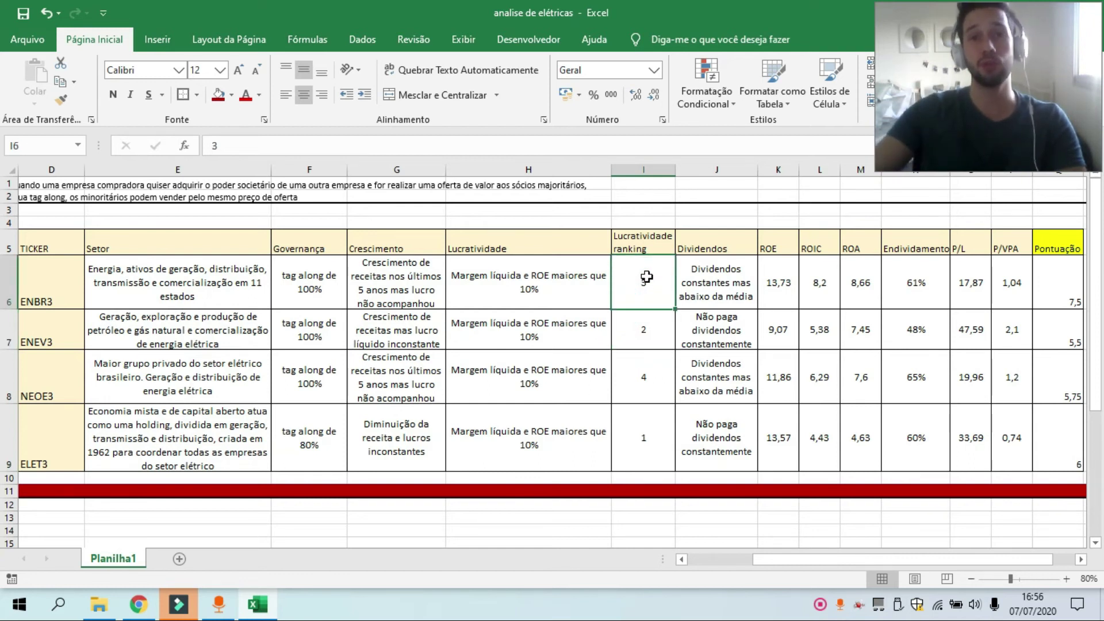
left_click(647, 285)
left_click_drag(647, 337, 645, 426)
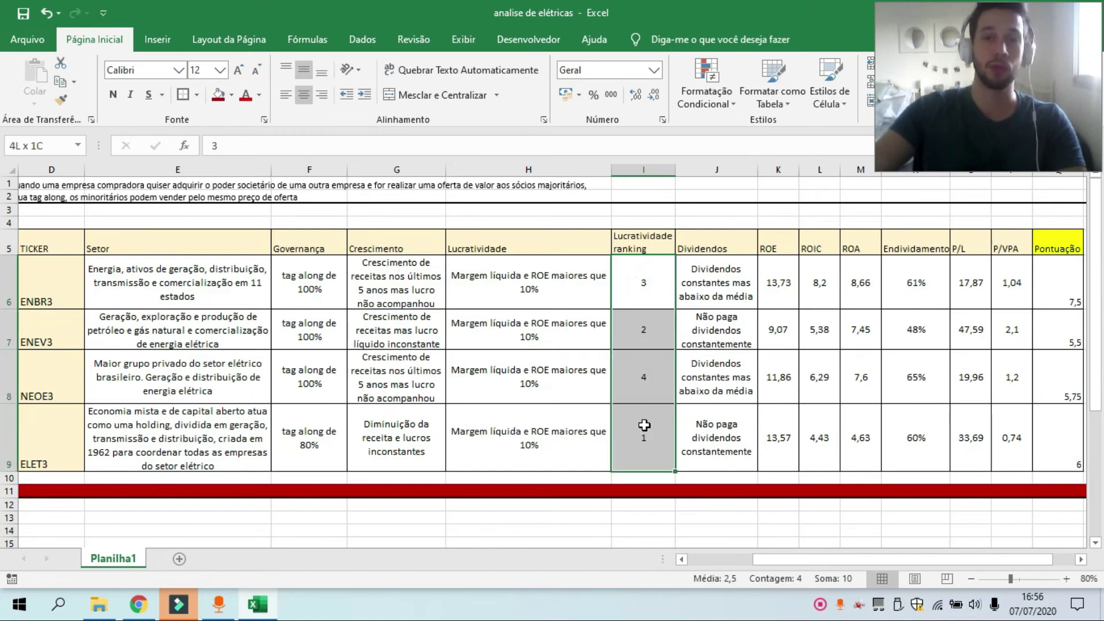
Highlight the ROE, ROIC, ROA, Endividamento, P/L and P/VPA columns of the four companies to review the scored indicators.
left_click_drag(785, 283, 781, 334)
left_click_drag(780, 438, 781, 438)
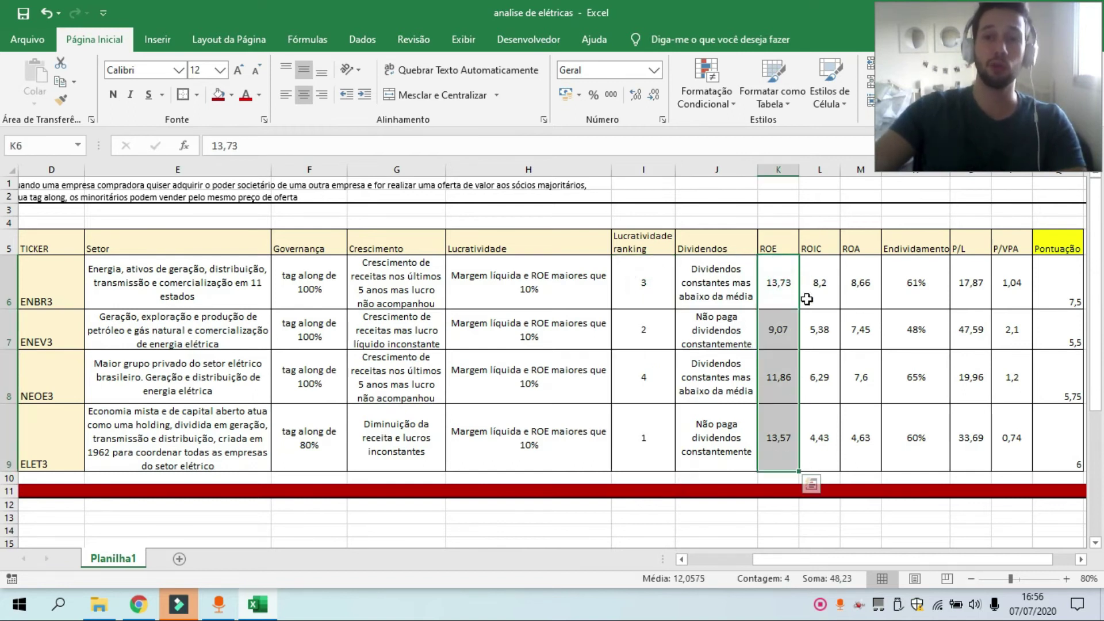
left_click(787, 271)
left_click_drag(787, 272, 781, 438)
left_click_drag(819, 283, 822, 438)
left_click_drag(865, 285, 893, 483)
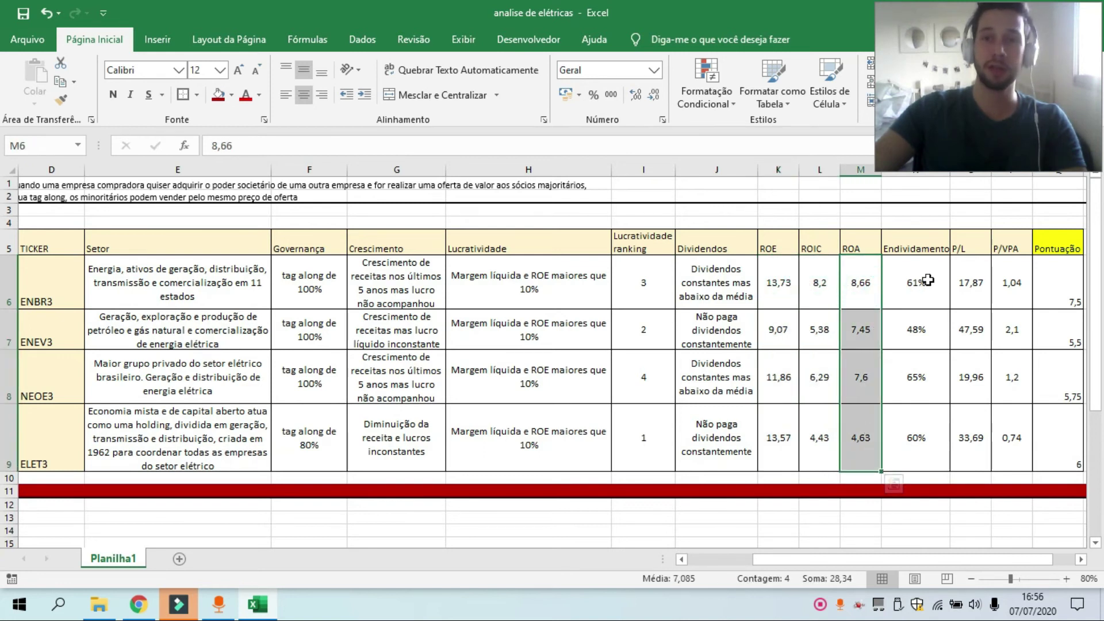
left_click_drag(927, 275, 920, 460)
left_click_drag(969, 271, 952, 460)
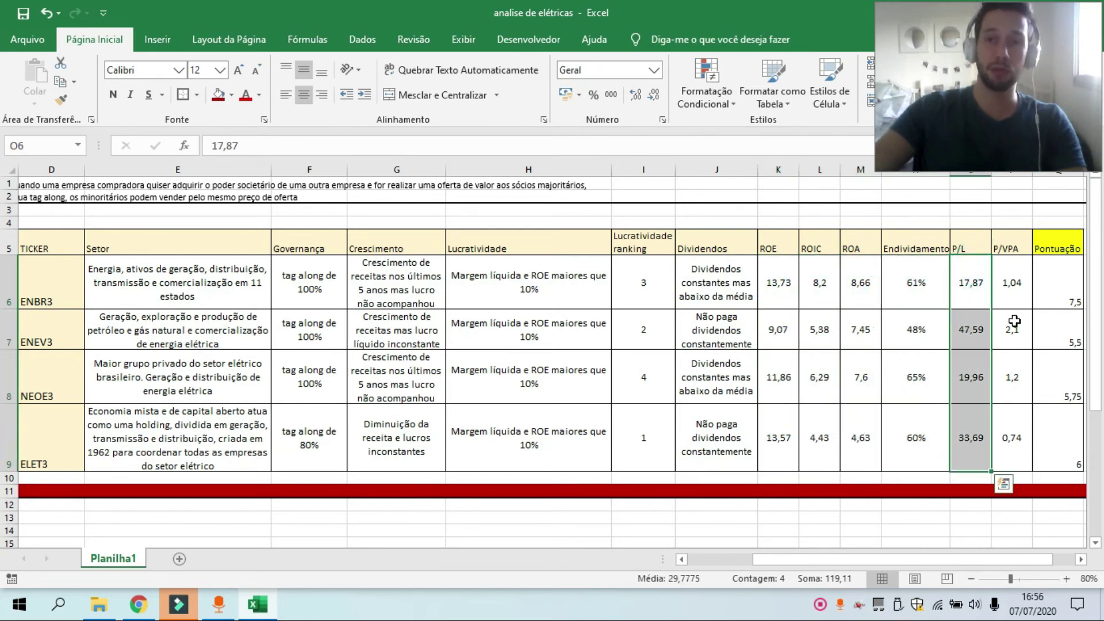
left_click_drag(1015, 284, 776, 460)
left_click(915, 390)
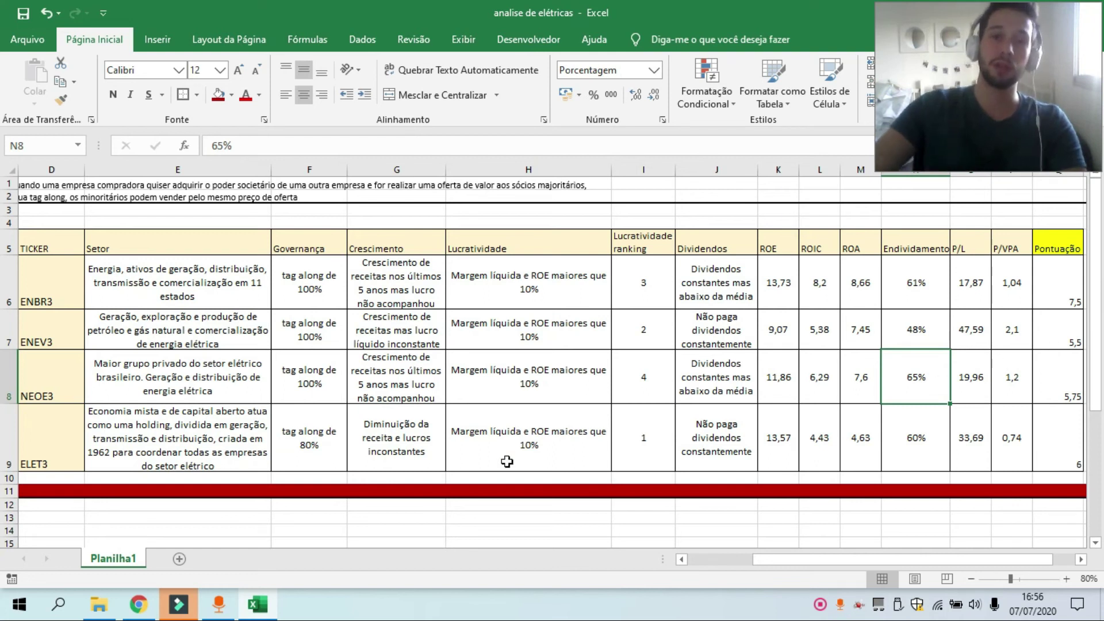
Enlarge the Pontuação column chart below the table to span columns E to M and about rows 24 to 47.
scroll(507, 462, "down", 7)
left_click(553, 284)
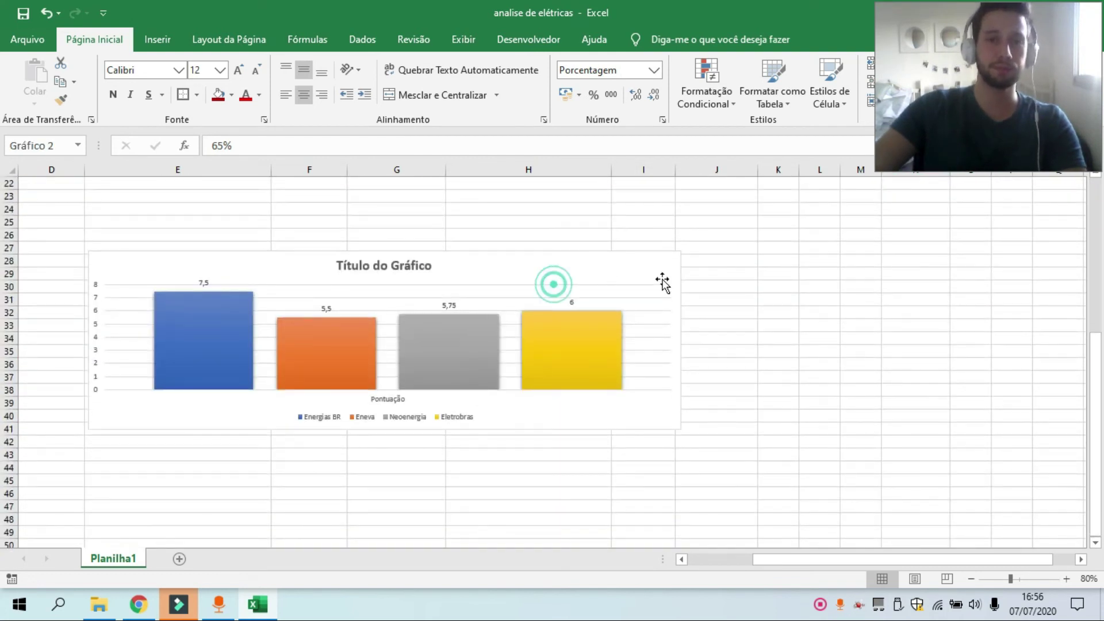
left_click_drag(681, 428, 865, 515)
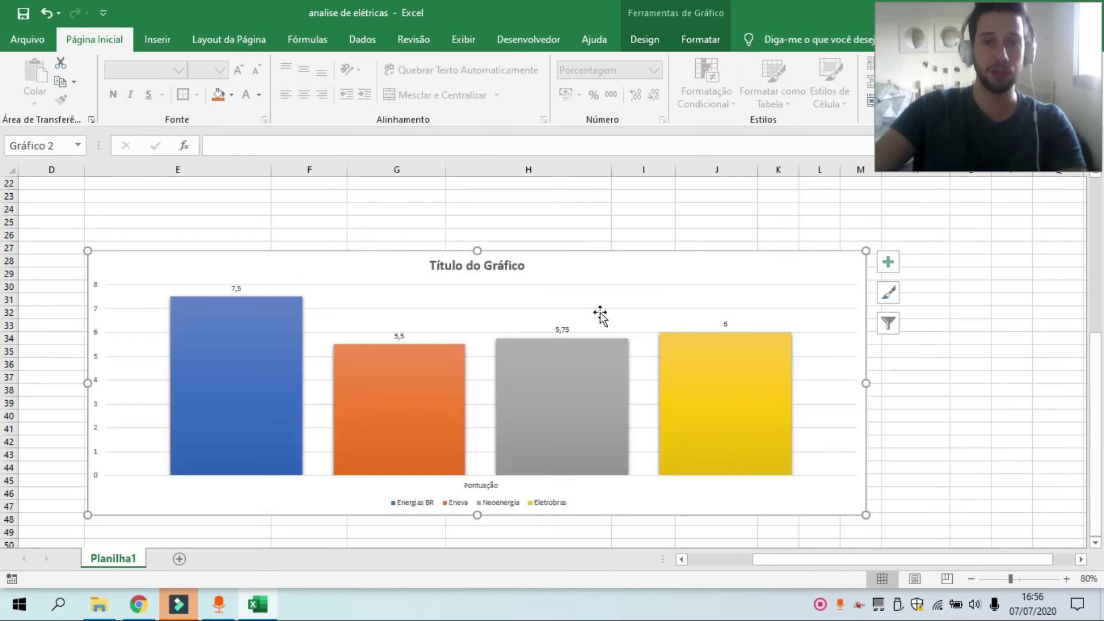
left_click_drag(478, 251, 508, 204)
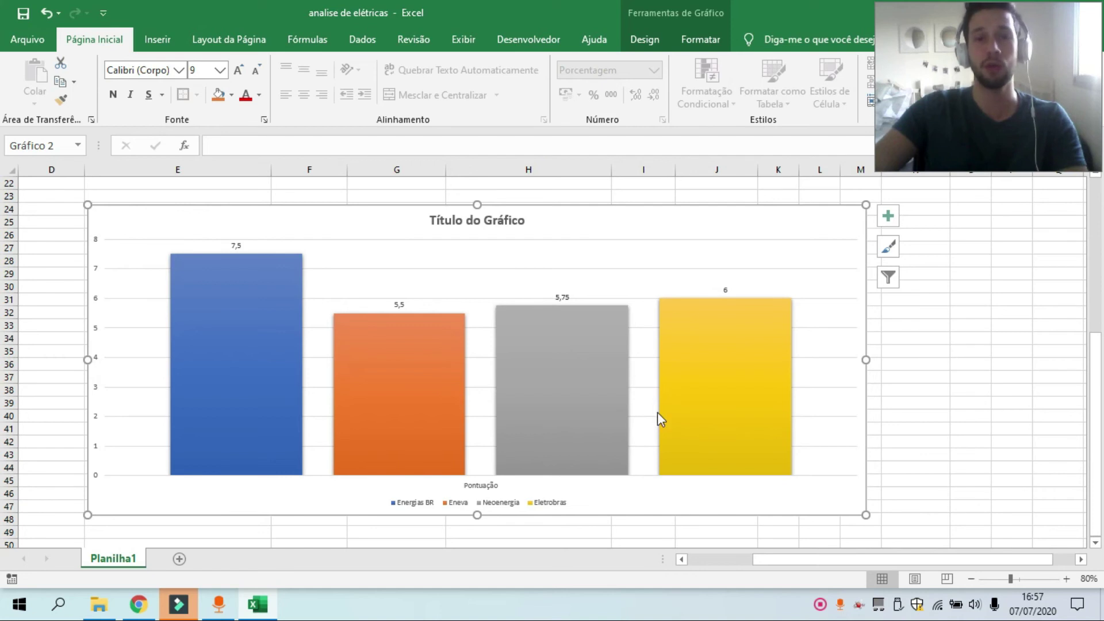
Examine the chart's Pontuação bars, comparing Eletrobras's score with those of the other companies.
mouse_move(678, 312)
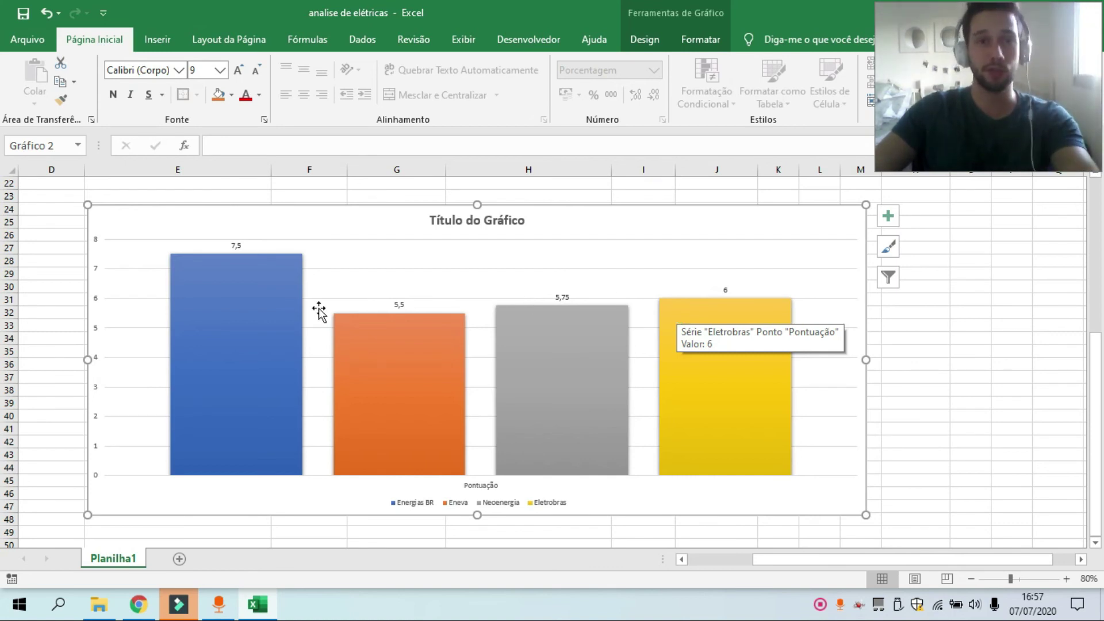
mouse_move(196, 407)
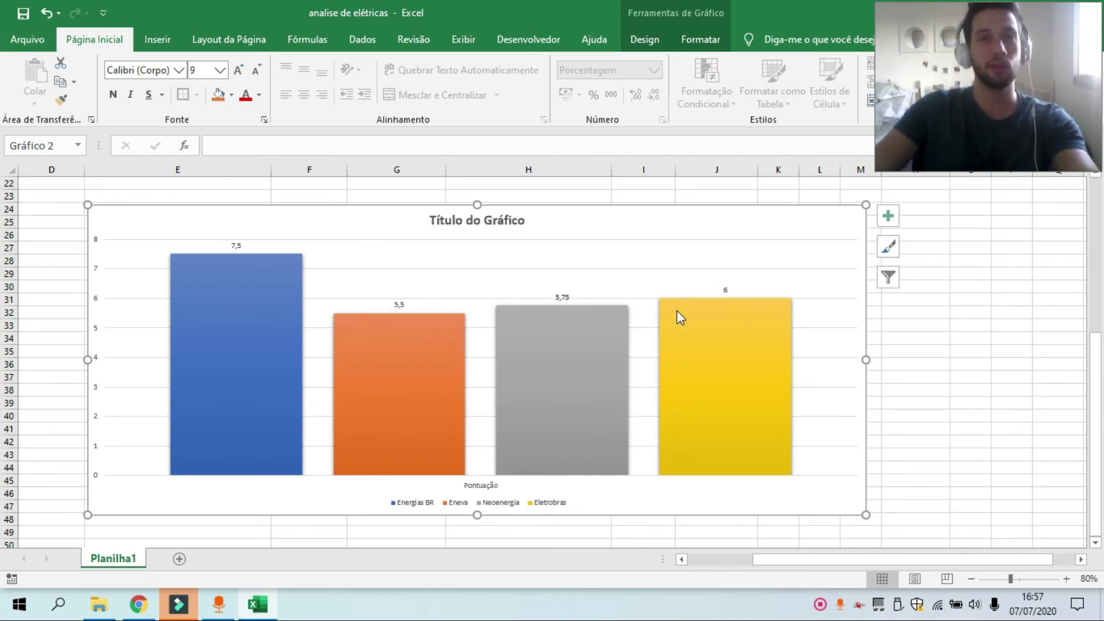
mouse_move(713, 357)
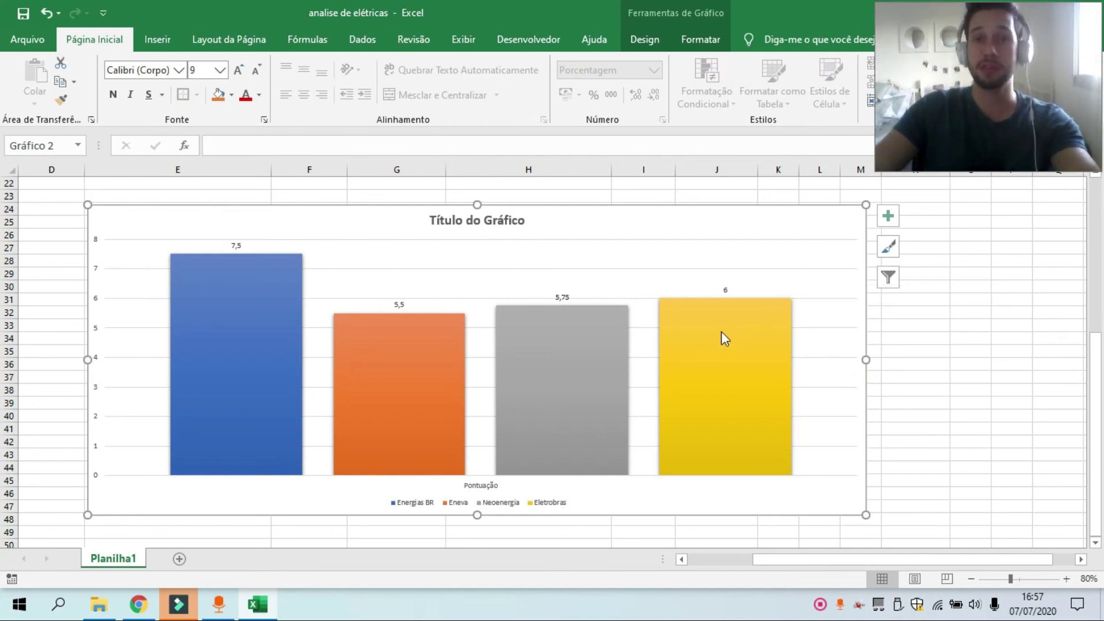
mouse_move(730, 311)
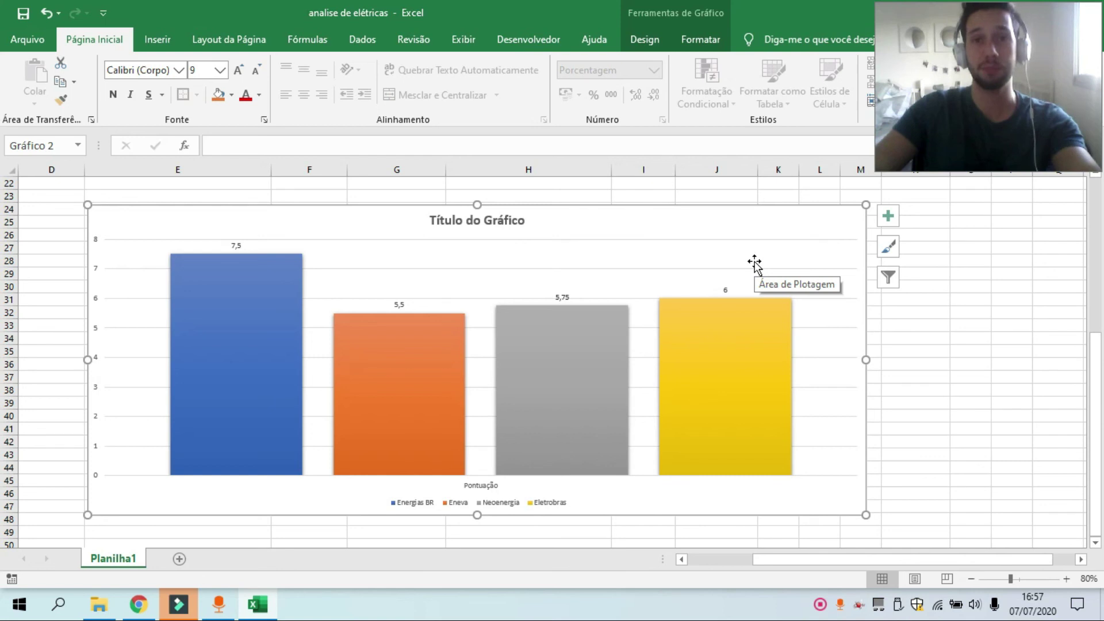
mouse_move(754, 401)
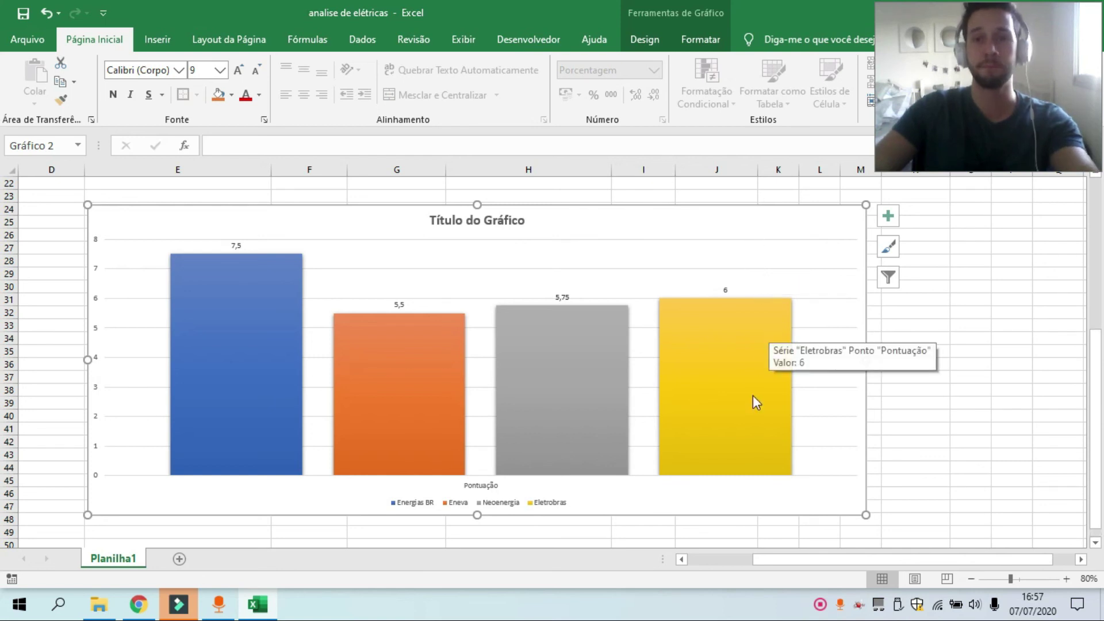